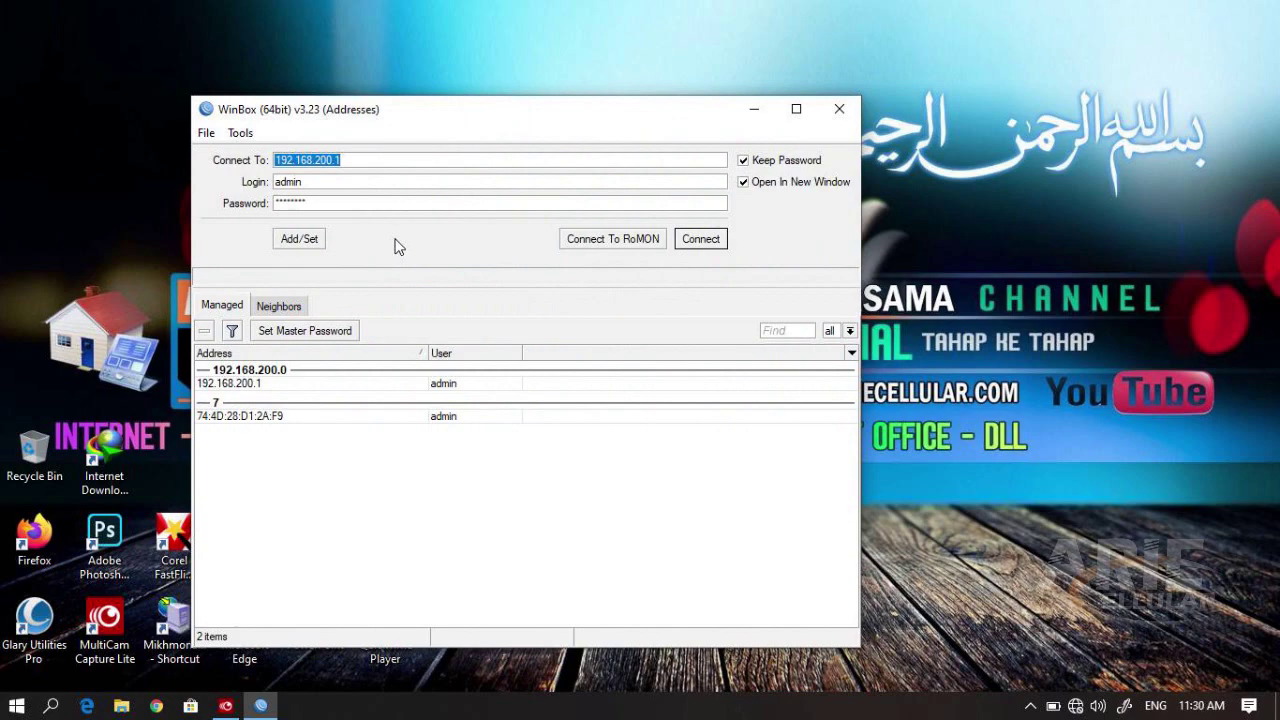
Connect the computer to the open ARIE VOUCHER WIFI network and close the hotspot status page
{"action": "left_click", "coordinate": [409, 127]}
{"action": "left_click_drag", "start_coordinate": [350, 116], "coordinate": [172, 56]}
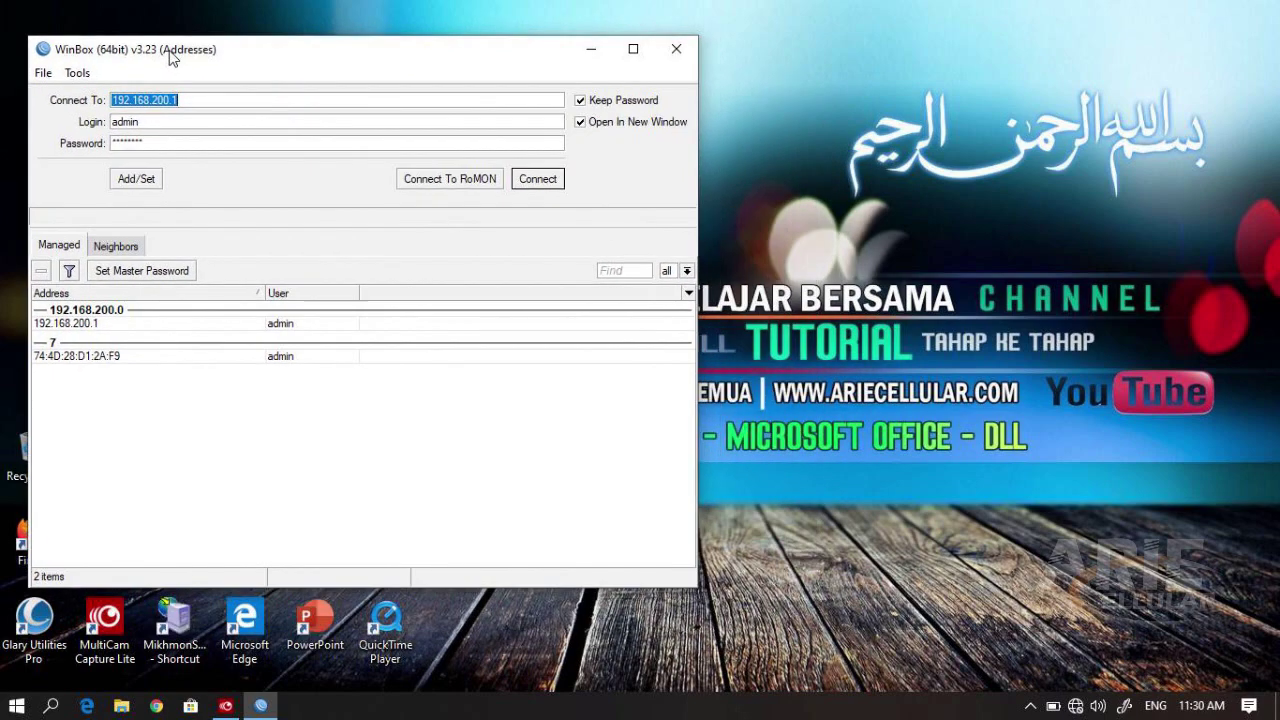
{"action": "left_click", "coordinate": [1075, 706]}
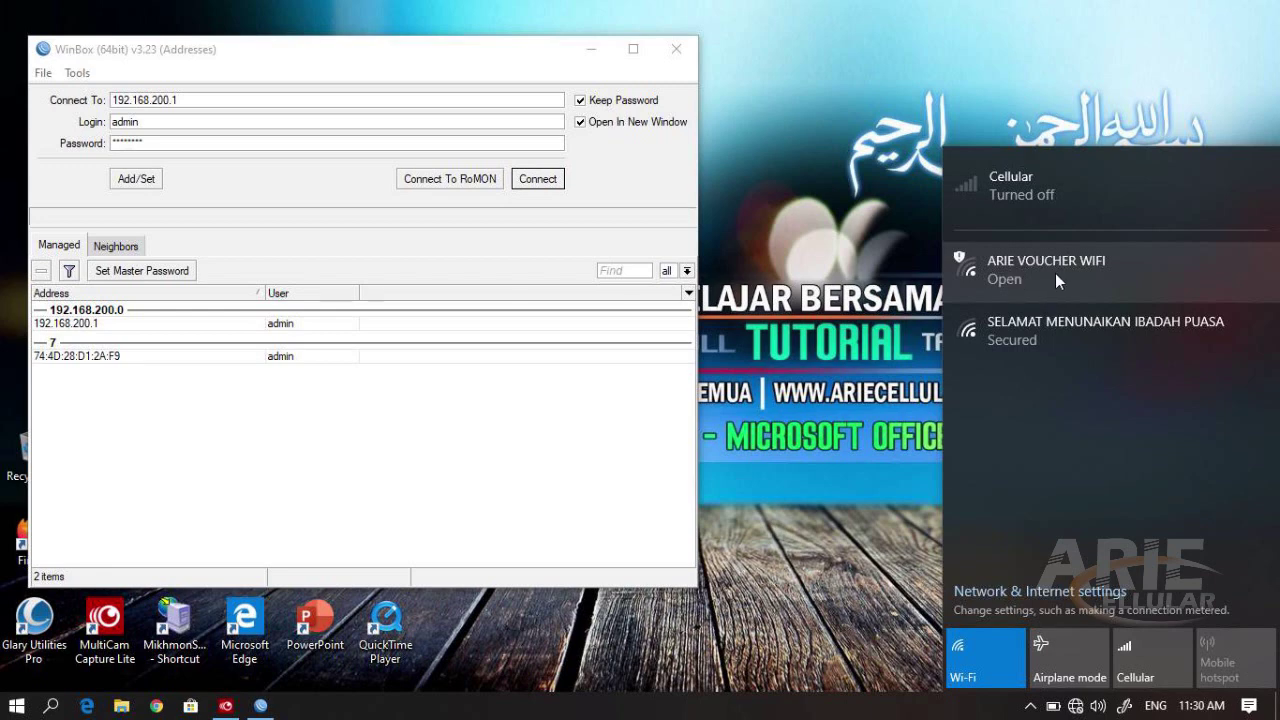
{"action": "left_click", "coordinate": [1055, 273]}
{"action": "left_click", "coordinate": [1193, 400]}
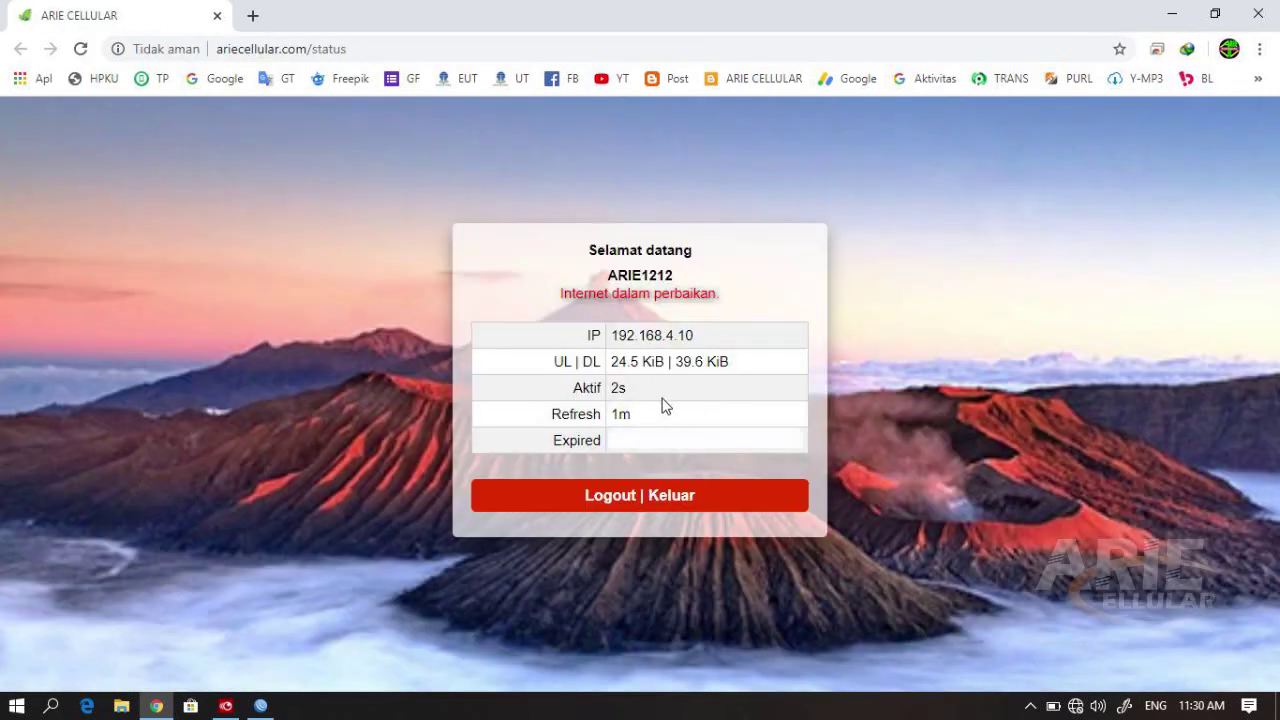
{"action": "left_click", "coordinate": [1258, 14]}
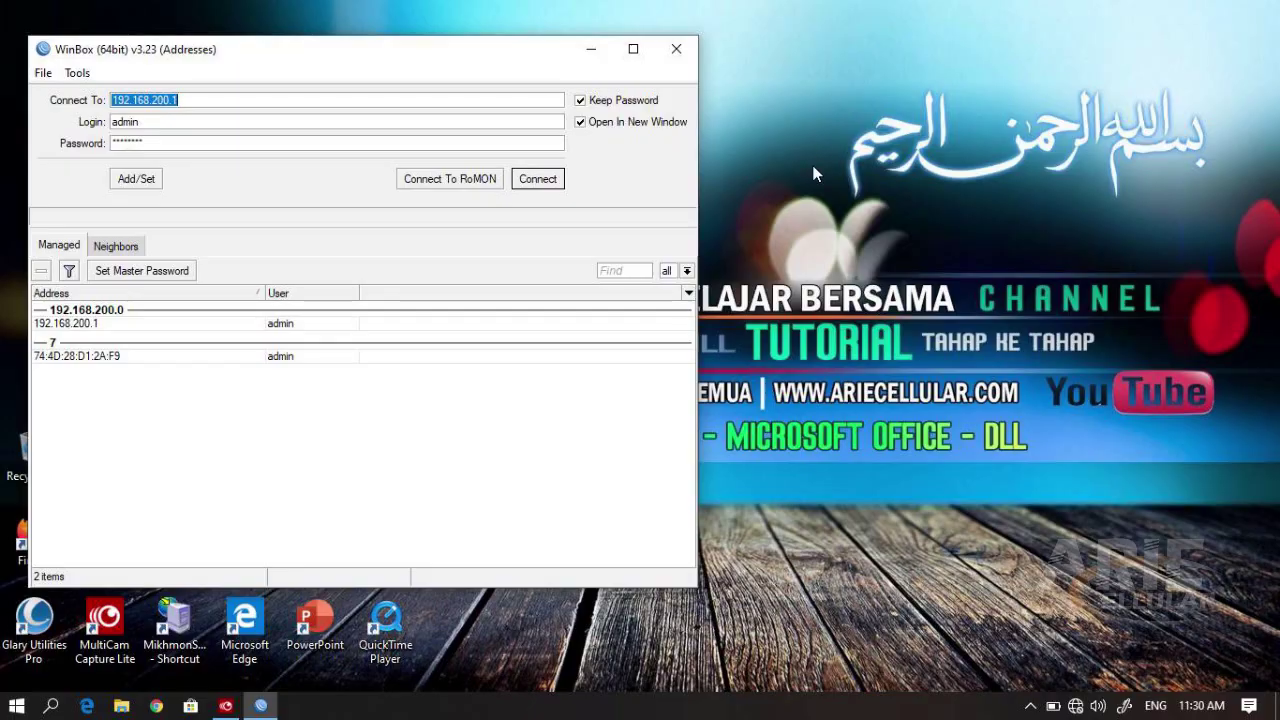
Check the saved login details and connect to the router at 192.168.200.1 as admin
{"action": "left_click_drag", "start_coordinate": [466, 64], "coordinate": [696, 101]}
{"action": "left_click", "coordinate": [448, 141]}
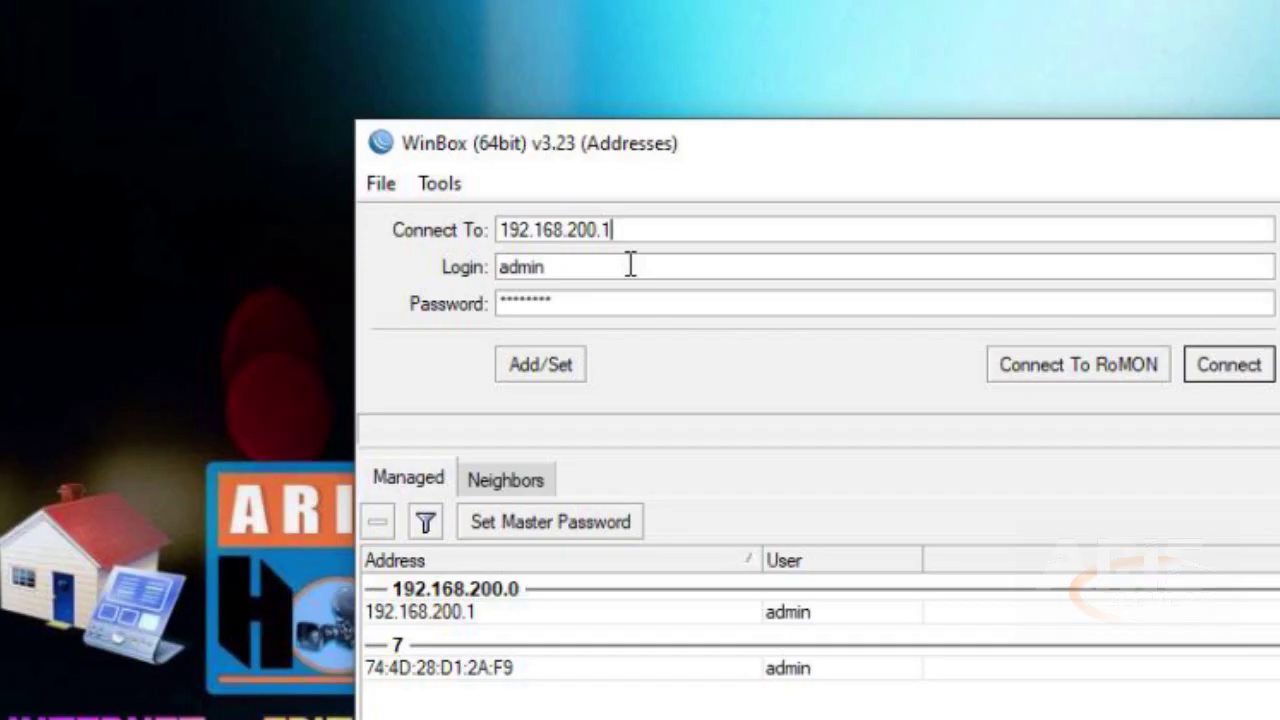
{"action": "left_click", "coordinate": [500, 268]}
{"action": "left_click", "coordinate": [562, 270]}
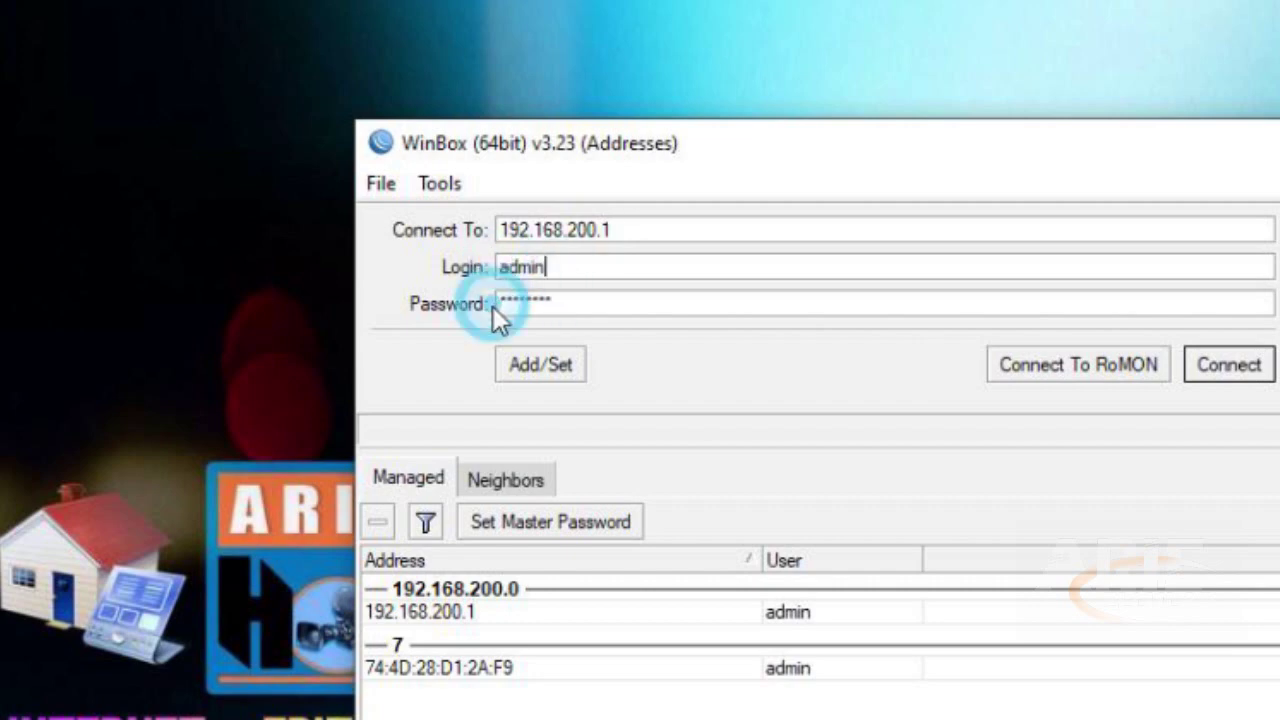
{"action": "left_click", "coordinate": [562, 316]}
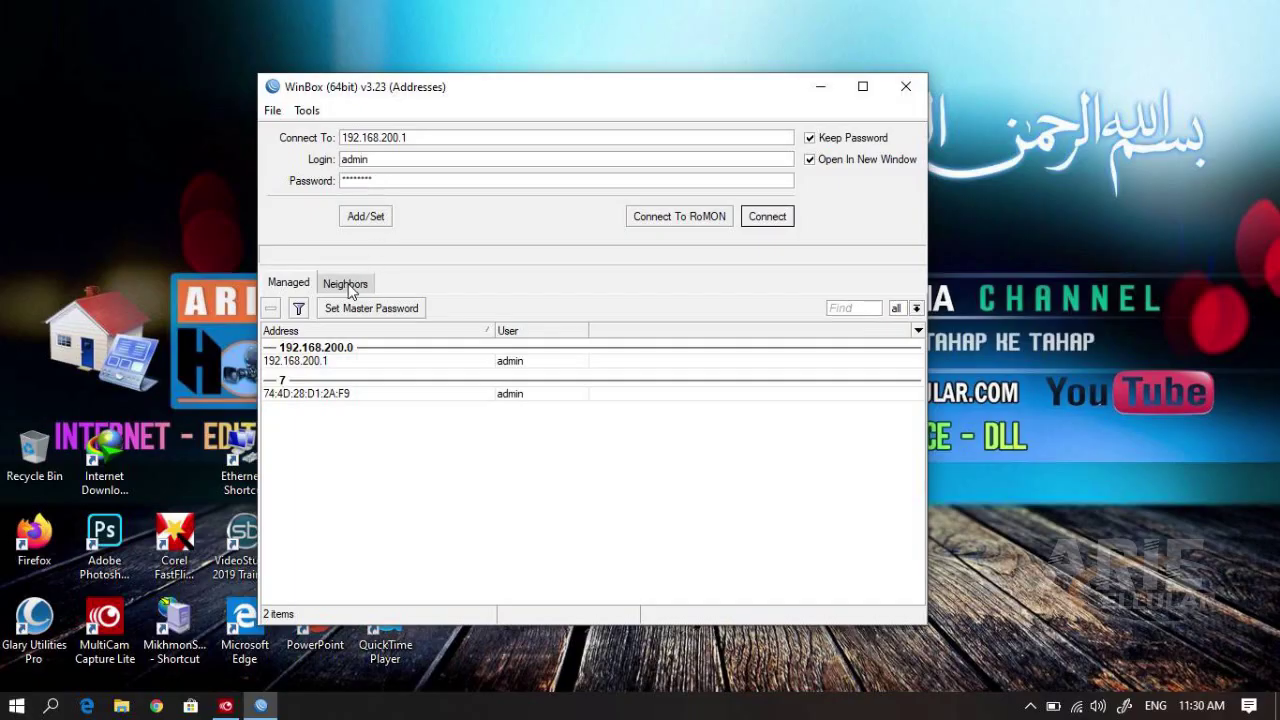
{"action": "left_click", "coordinate": [347, 286]}
{"action": "left_click", "coordinate": [300, 287]}
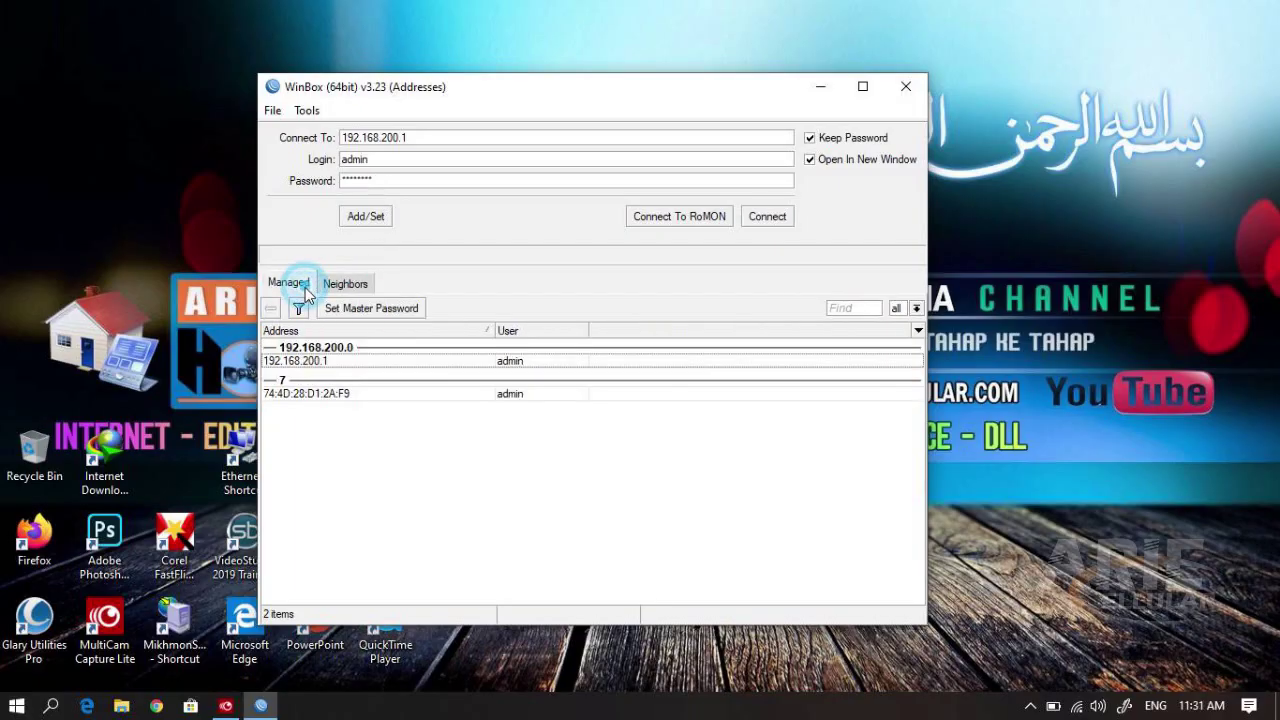
{"action": "left_click", "coordinate": [766, 217]}
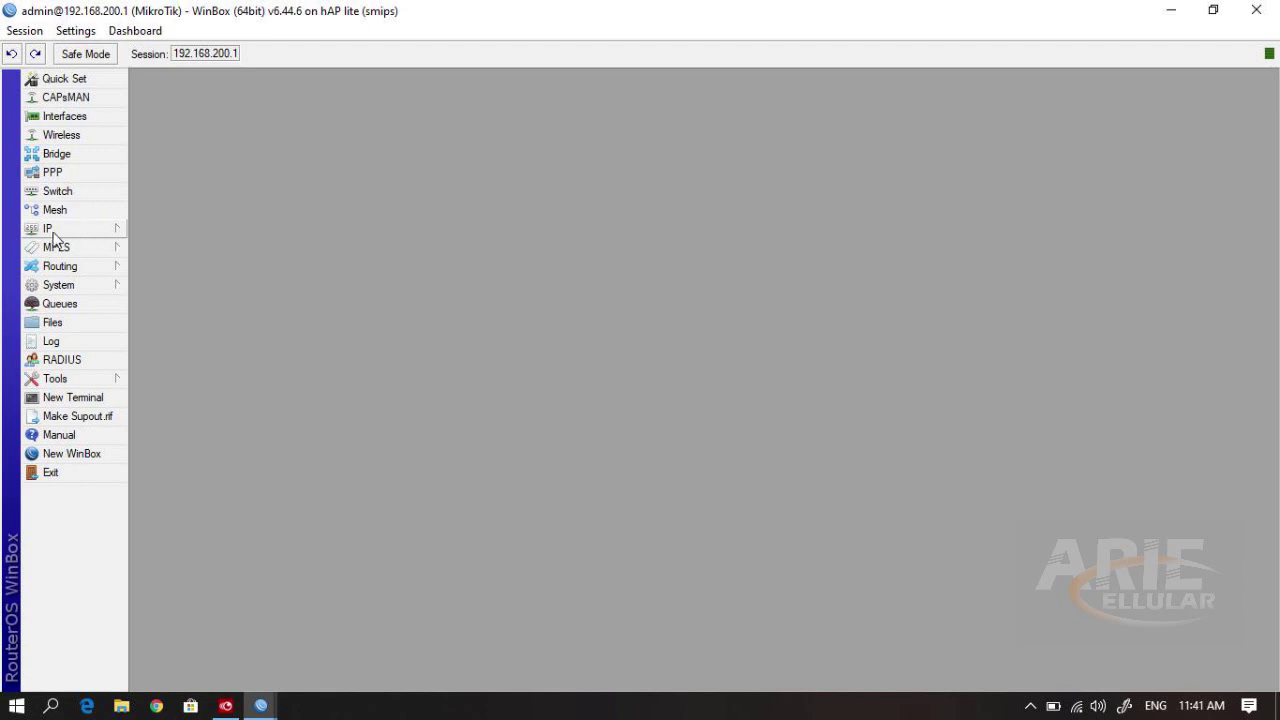
Open the router's Hotspot configuration and go through its servers, server profiles, users, user profiles and active sessions
{"action": "left_click", "coordinate": [98, 233]}
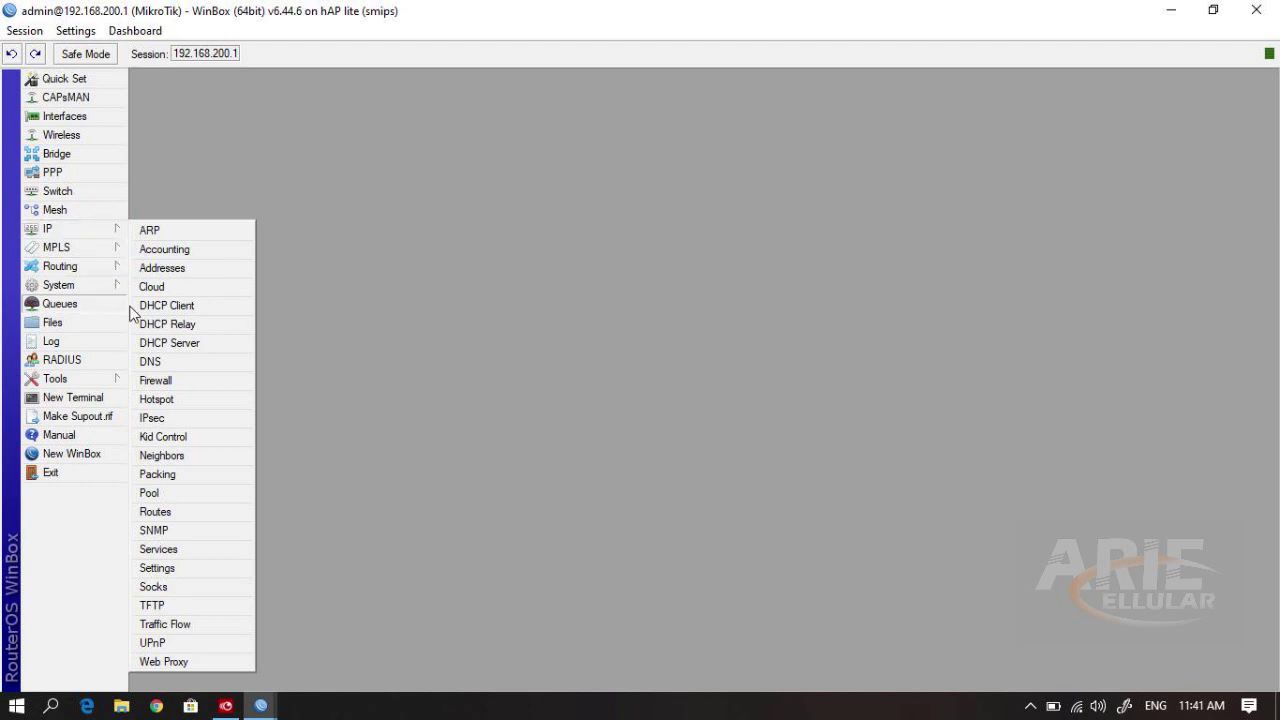
{"action": "left_click", "coordinate": [157, 403]}
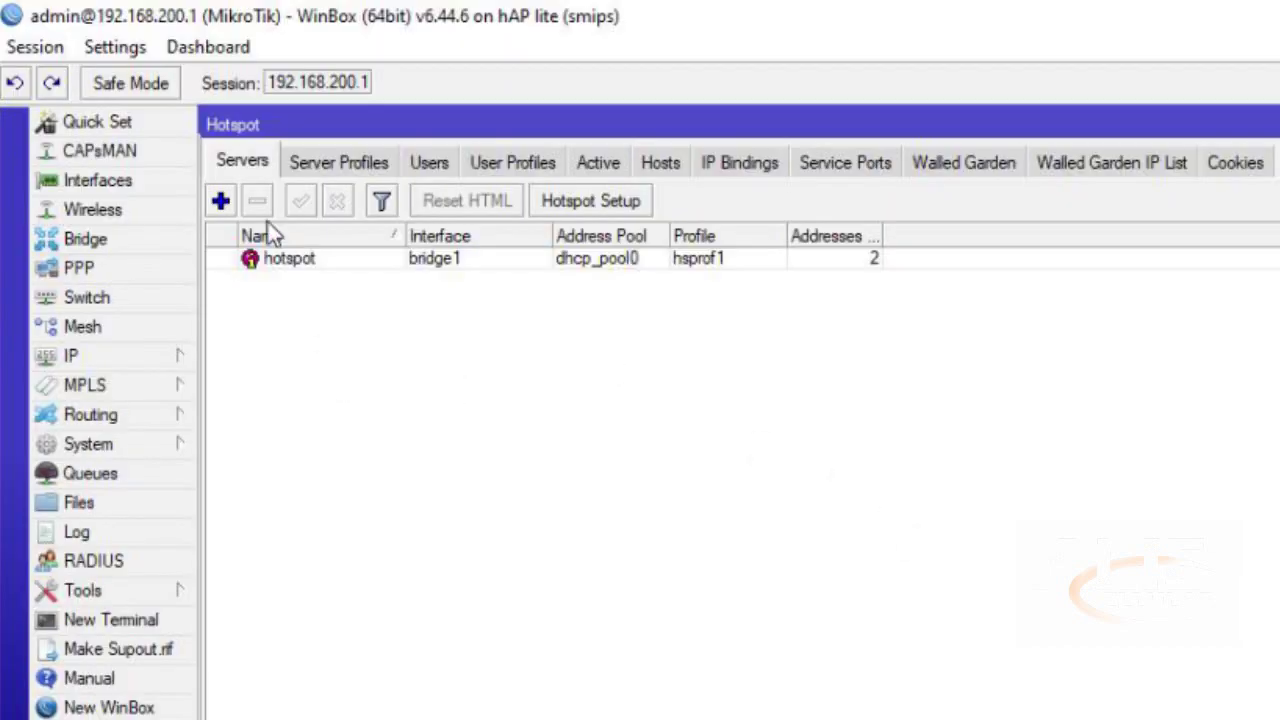
{"action": "left_click", "coordinate": [255, 167]}
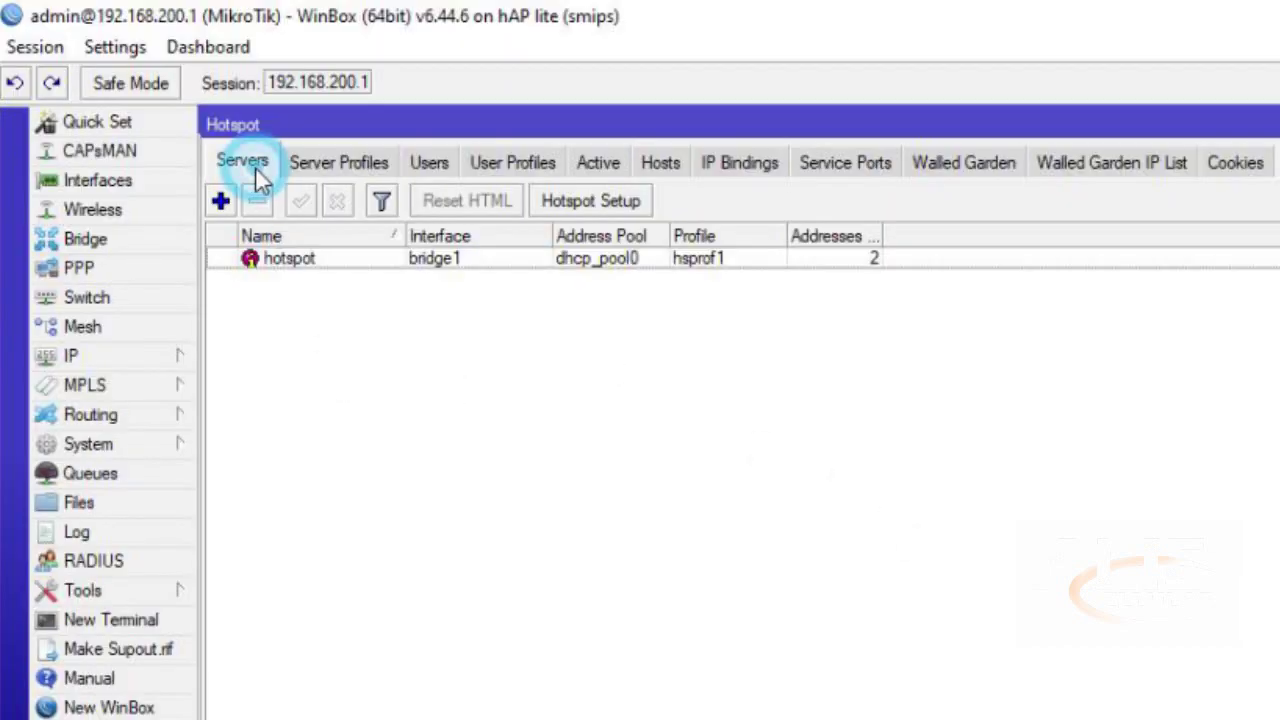
{"action": "left_click", "coordinate": [366, 170]}
{"action": "left_click", "coordinate": [429, 166]}
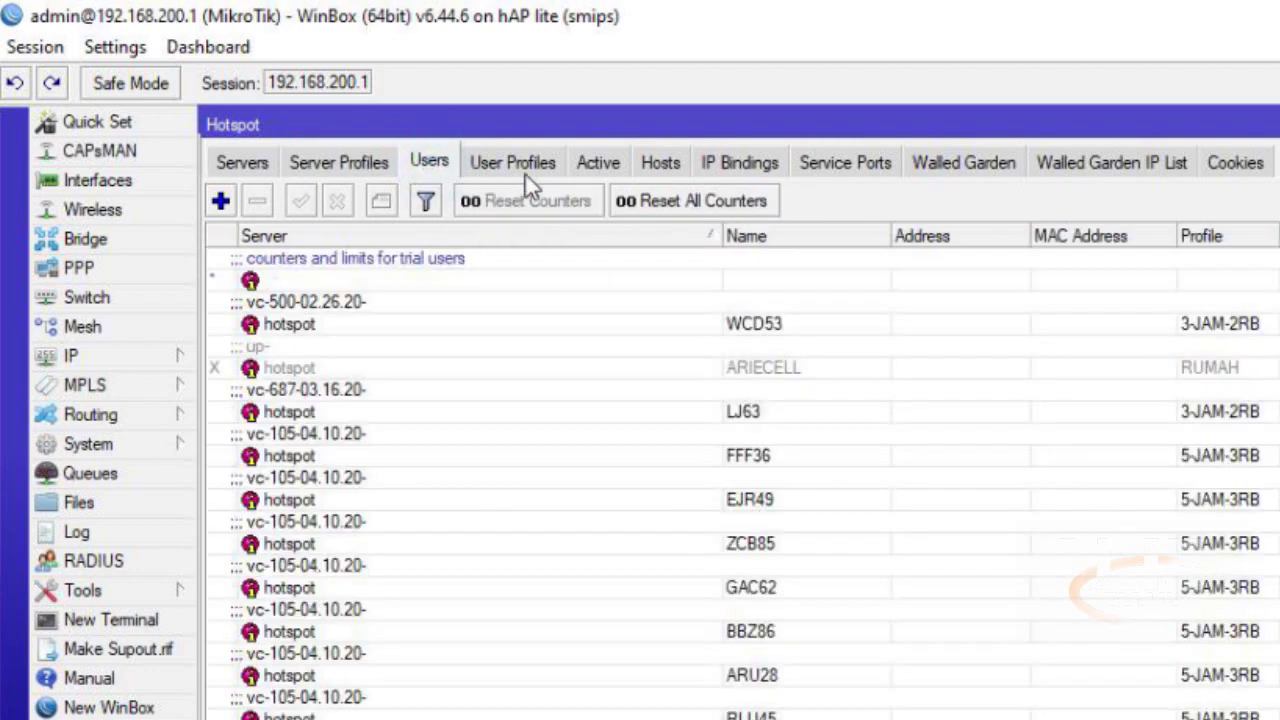
{"action": "left_click", "coordinate": [538, 170]}
{"action": "left_click", "coordinate": [606, 162]}
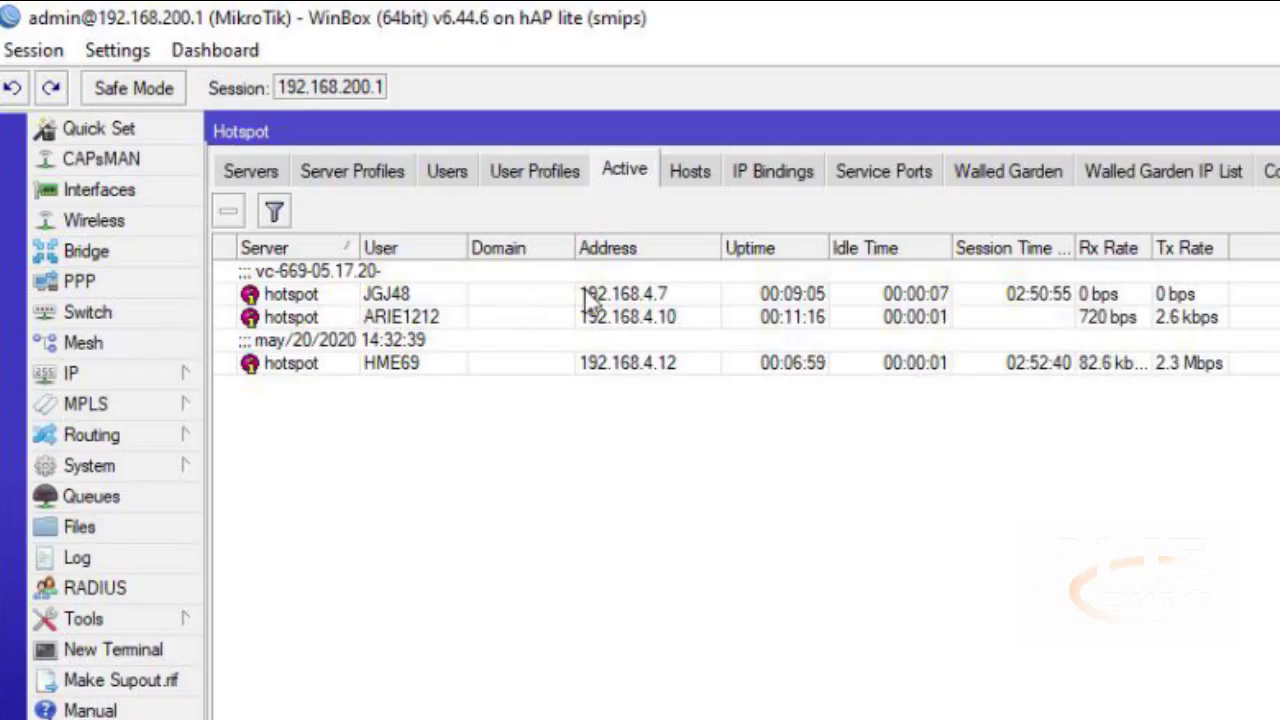
Examine the user, address and traffic entries in the list of active hotspot sessions
{"action": "left_click", "coordinate": [588, 300]}
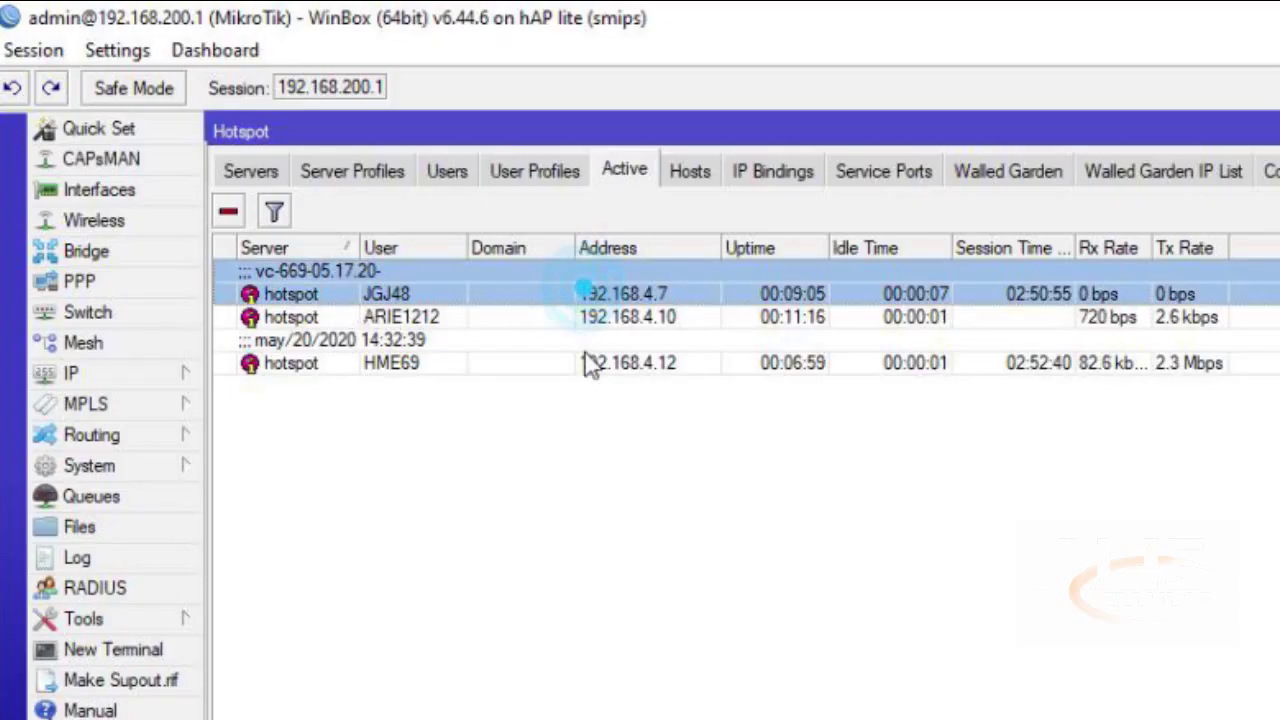
{"action": "left_click", "coordinate": [440, 364]}
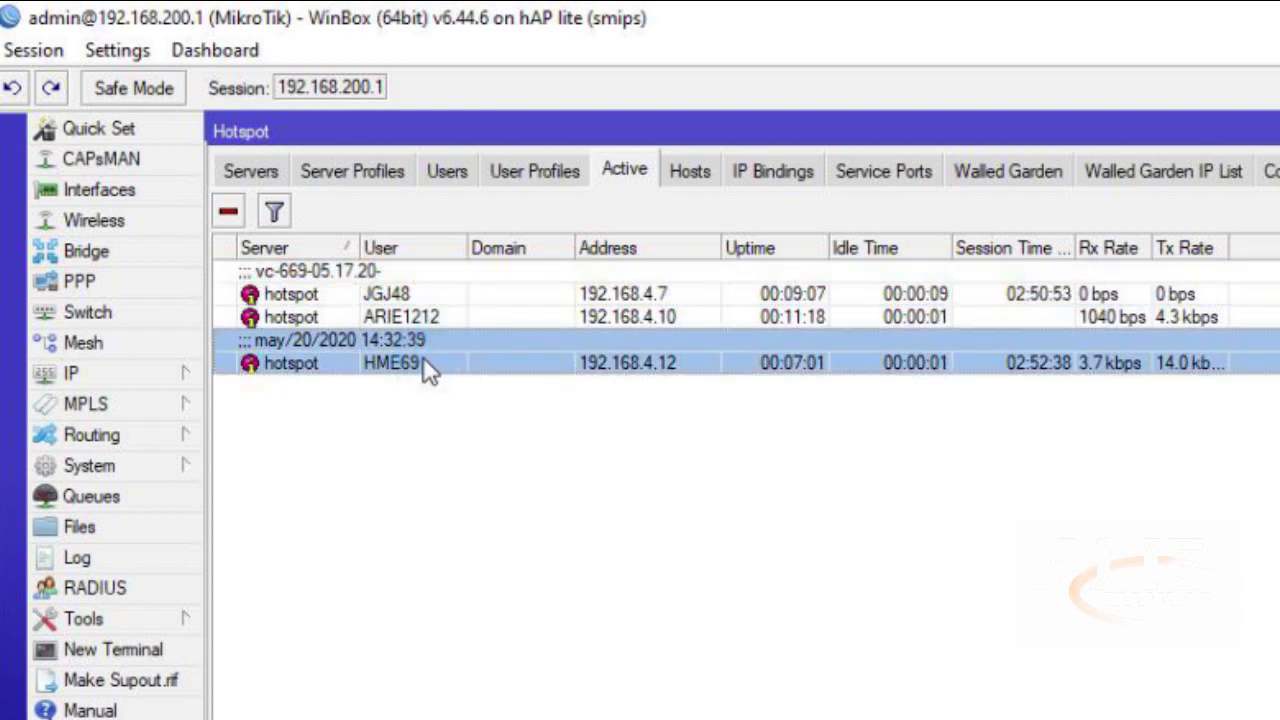
{"action": "left_click", "coordinate": [355, 295]}
{"action": "left_click", "coordinate": [392, 314]}
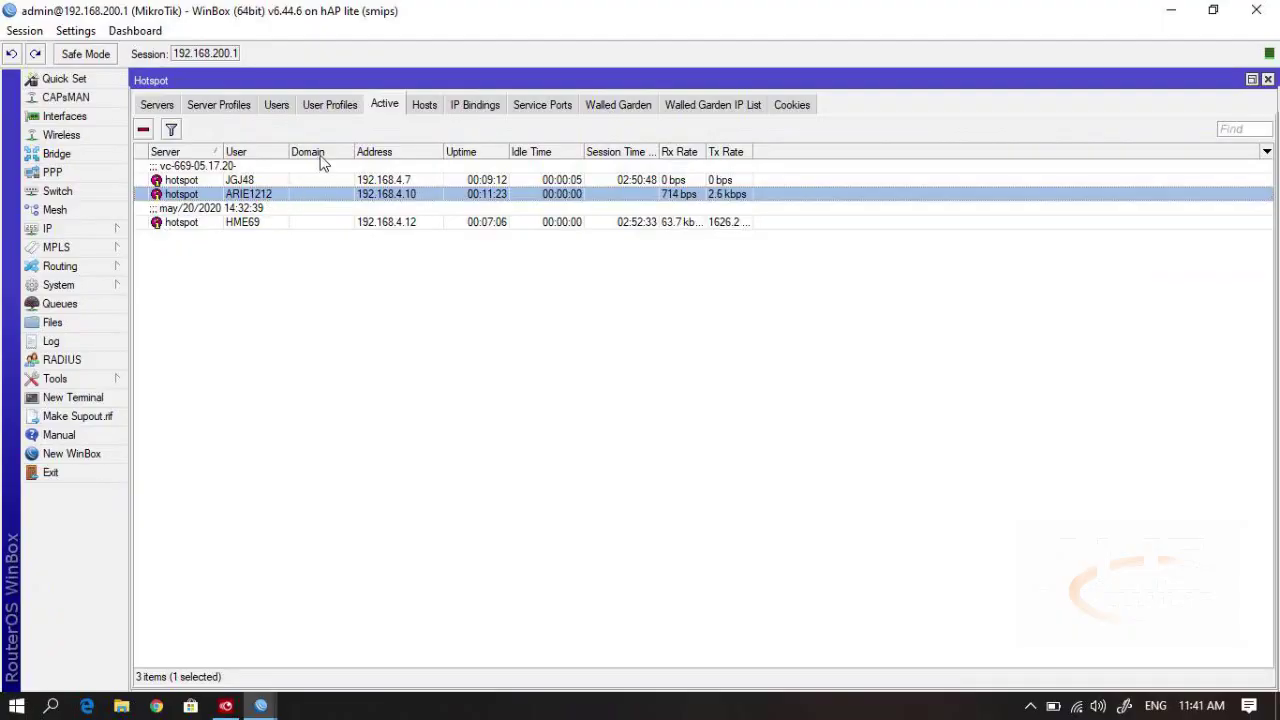
{"action": "left_click", "coordinate": [487, 293]}
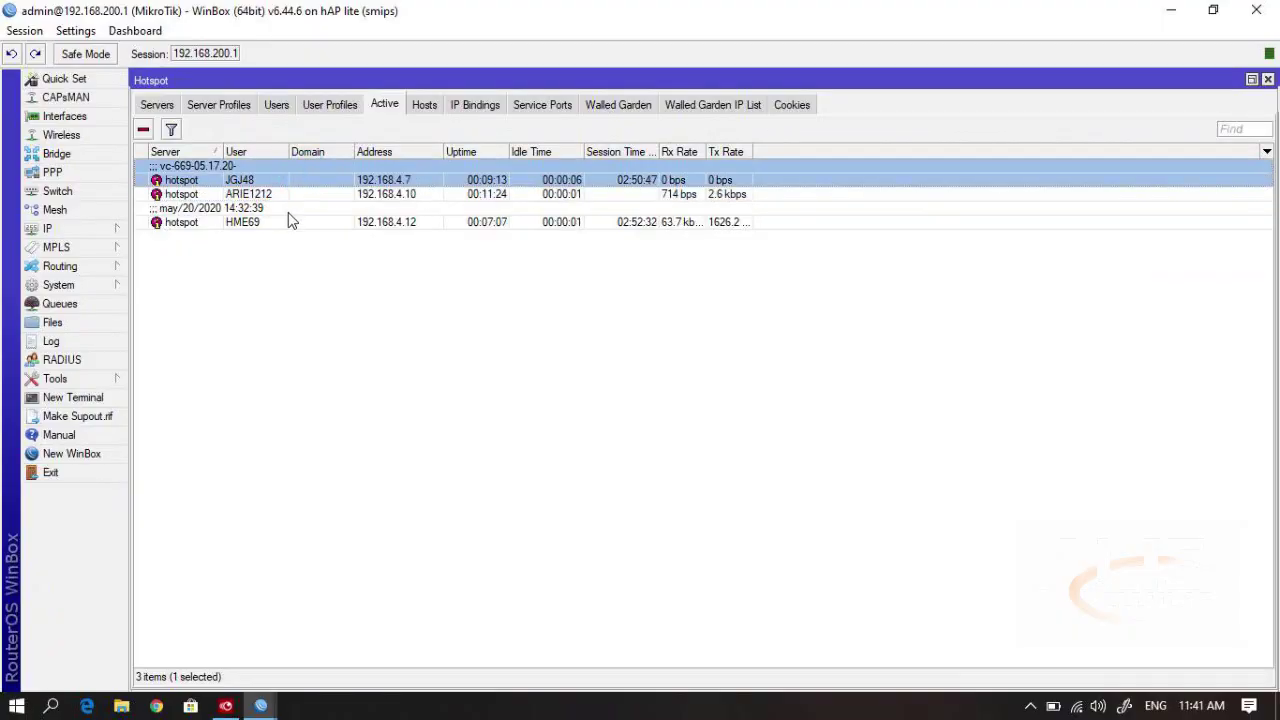
{"action": "left_click", "coordinate": [288, 219]}
Review the hotspot servers and examine the existing user profiles, including 2jam1000, 3-JAM-2RB, 5-JAM-3RB, PRIBADI and RUMAH
{"action": "left_click", "coordinate": [165, 107]}
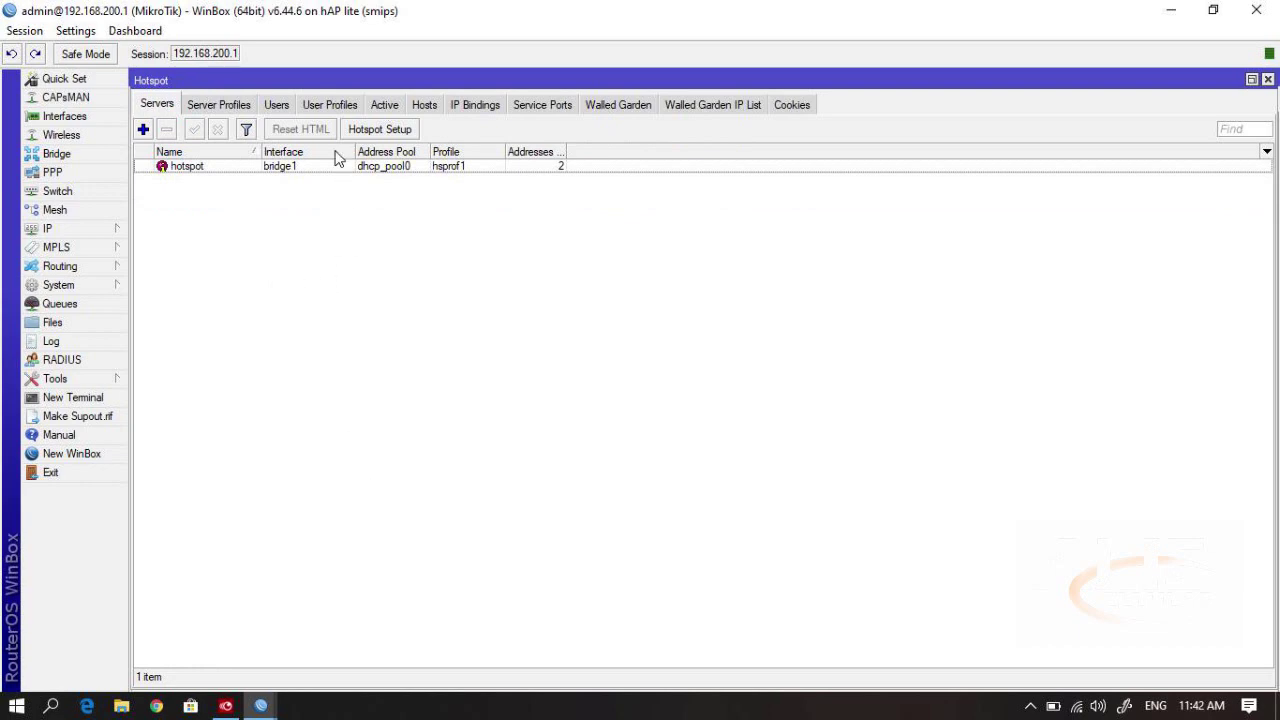
{"action": "left_click", "coordinate": [328, 108]}
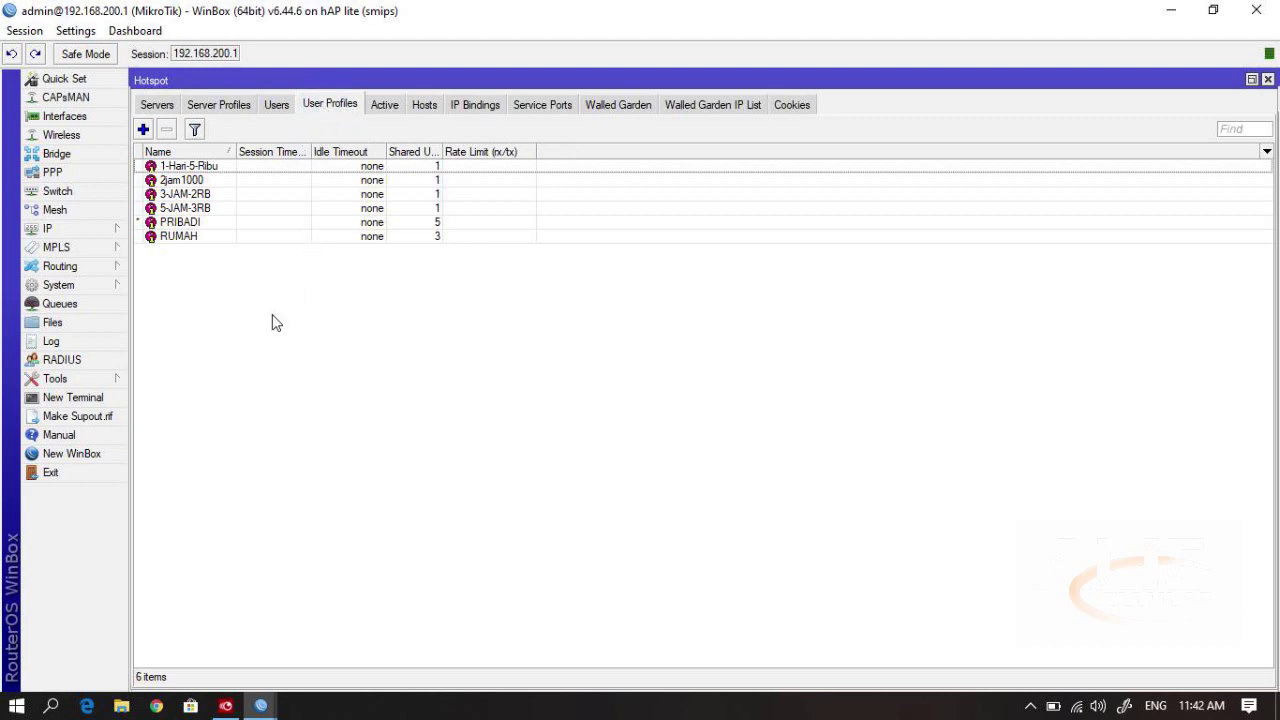
{"action": "left_click", "coordinate": [205, 279]}
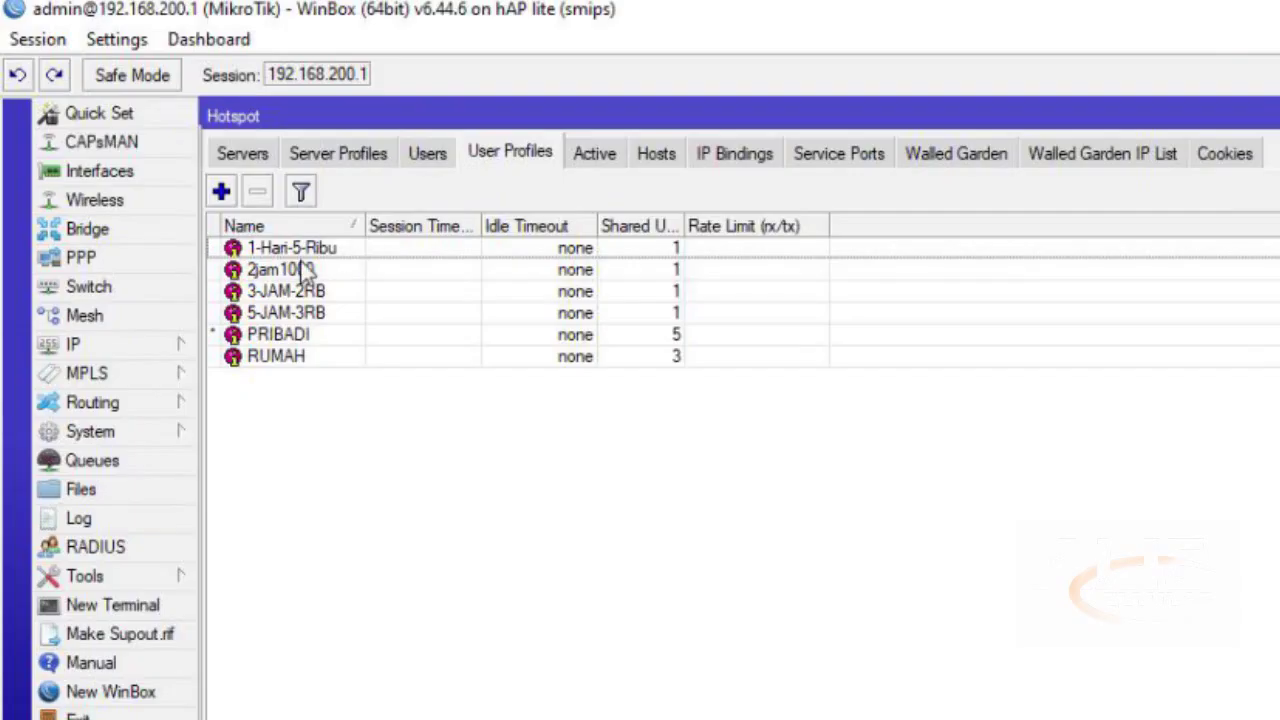
{"action": "left_click", "coordinate": [194, 170]}
{"action": "left_click", "coordinate": [301, 269]}
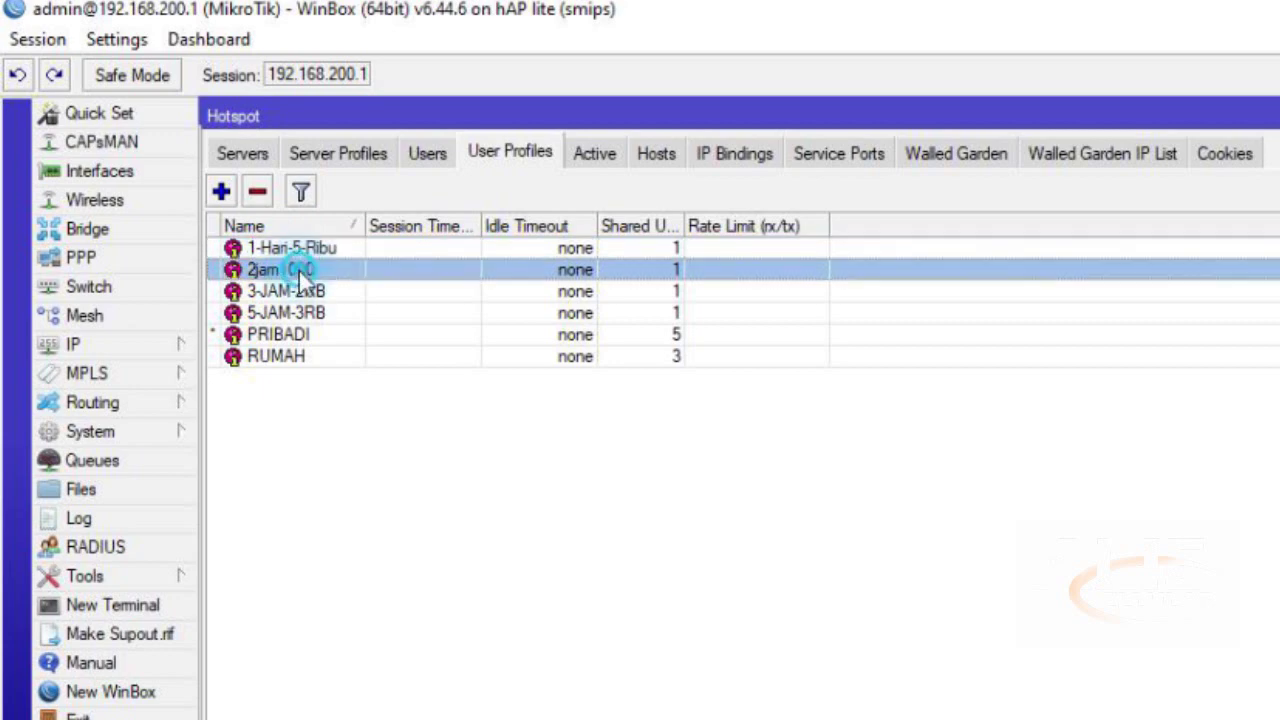
{"action": "left_click", "coordinate": [299, 290]}
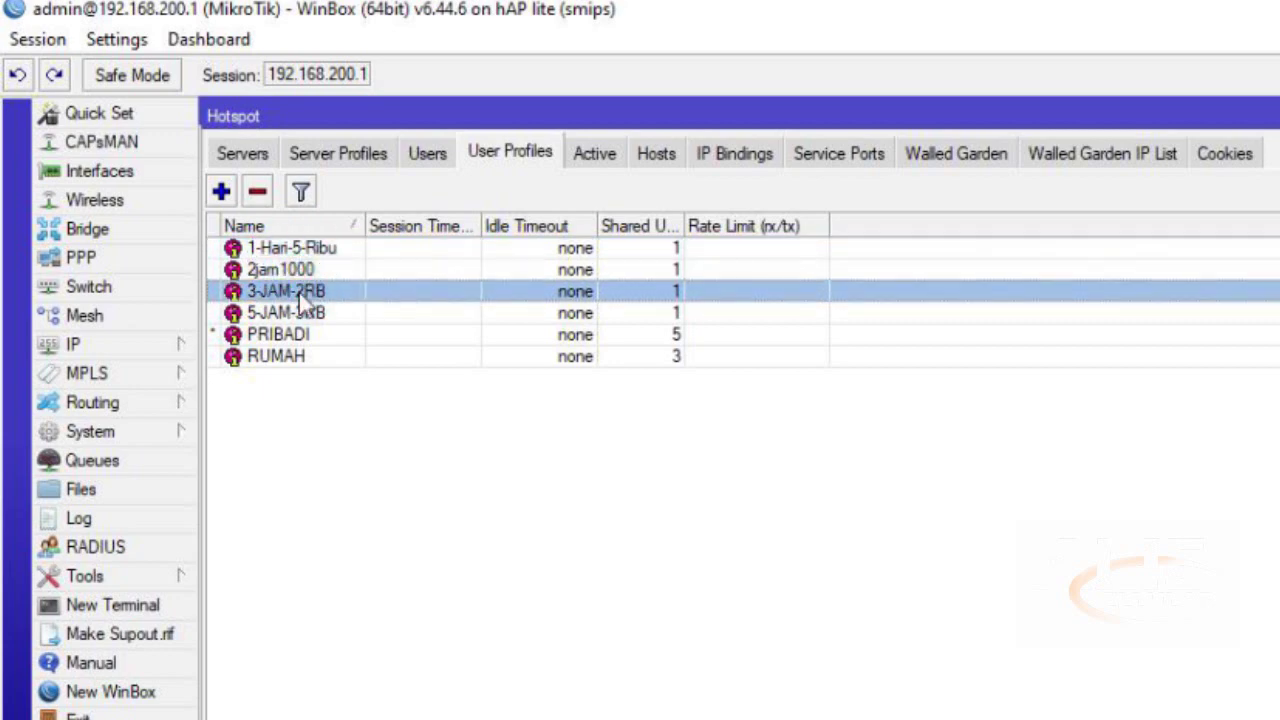
{"action": "left_click", "coordinate": [305, 314]}
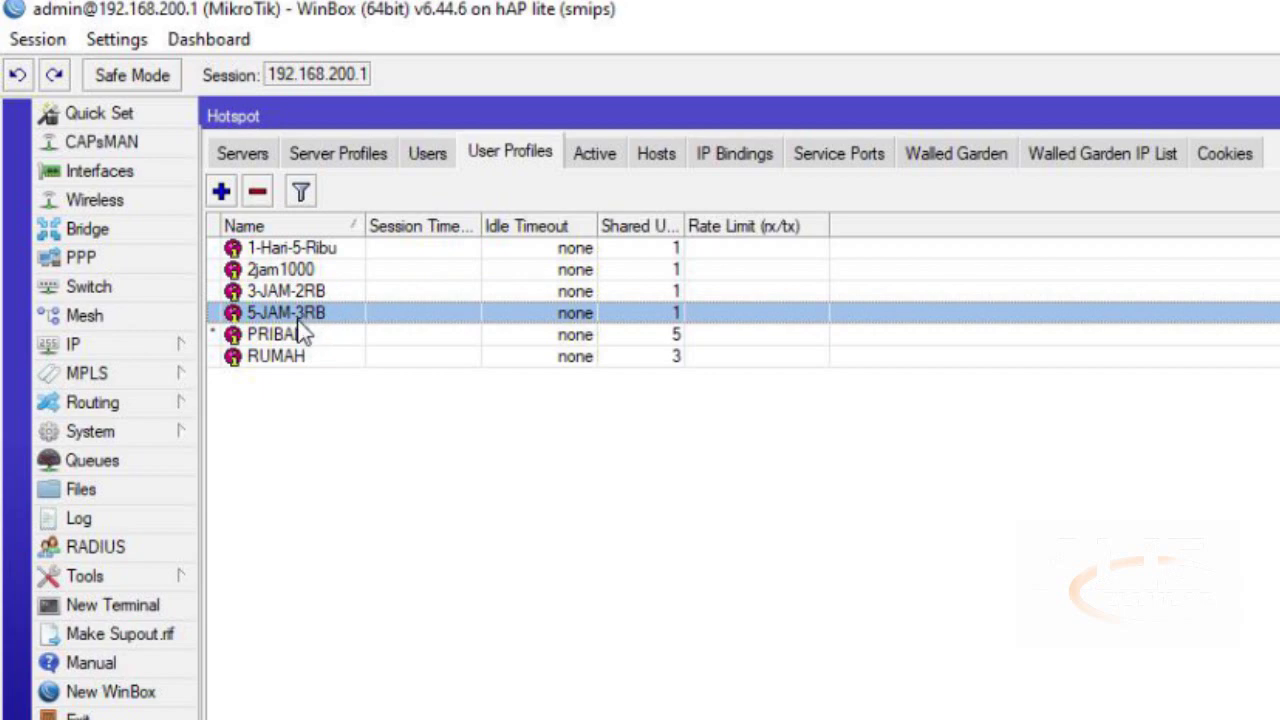
{"action": "left_click", "coordinate": [292, 338]}
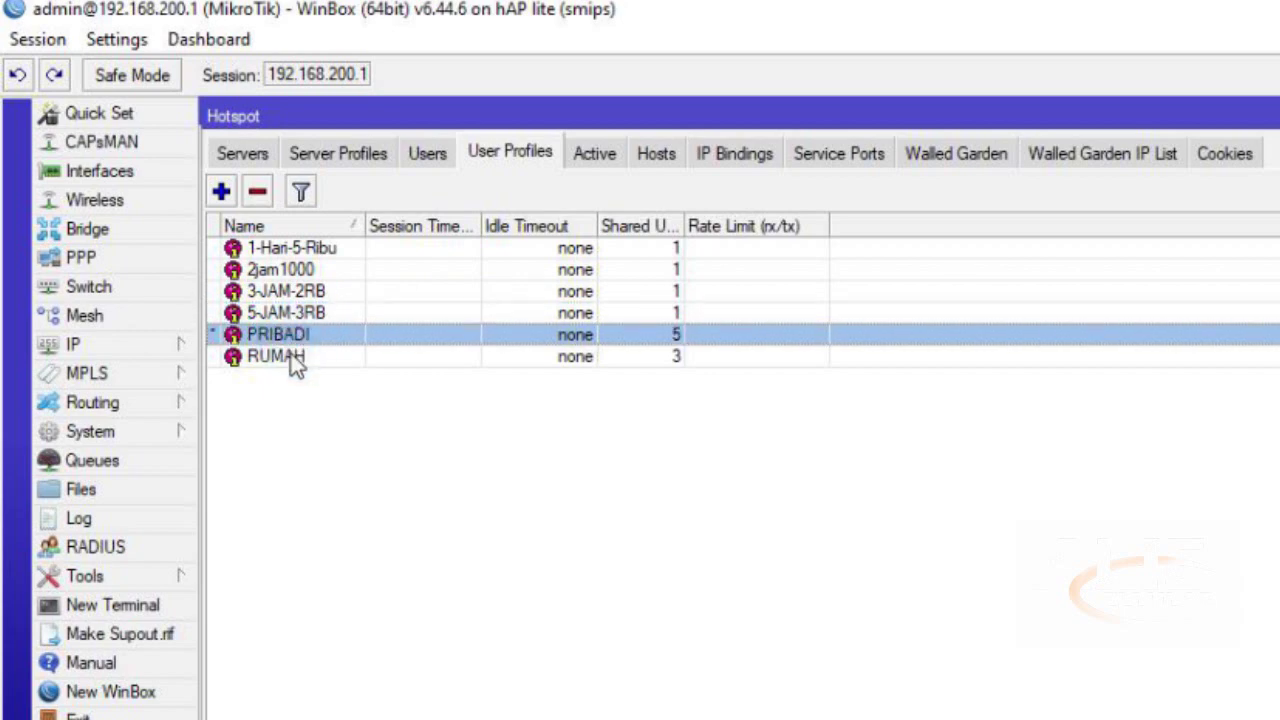
{"action": "left_click", "coordinate": [291, 356]}
{"action": "left_click", "coordinate": [290, 336]}
{"action": "left_click", "coordinate": [287, 356]}
{"action": "left_click", "coordinate": [289, 336]}
{"action": "left_click", "coordinate": [286, 357]}
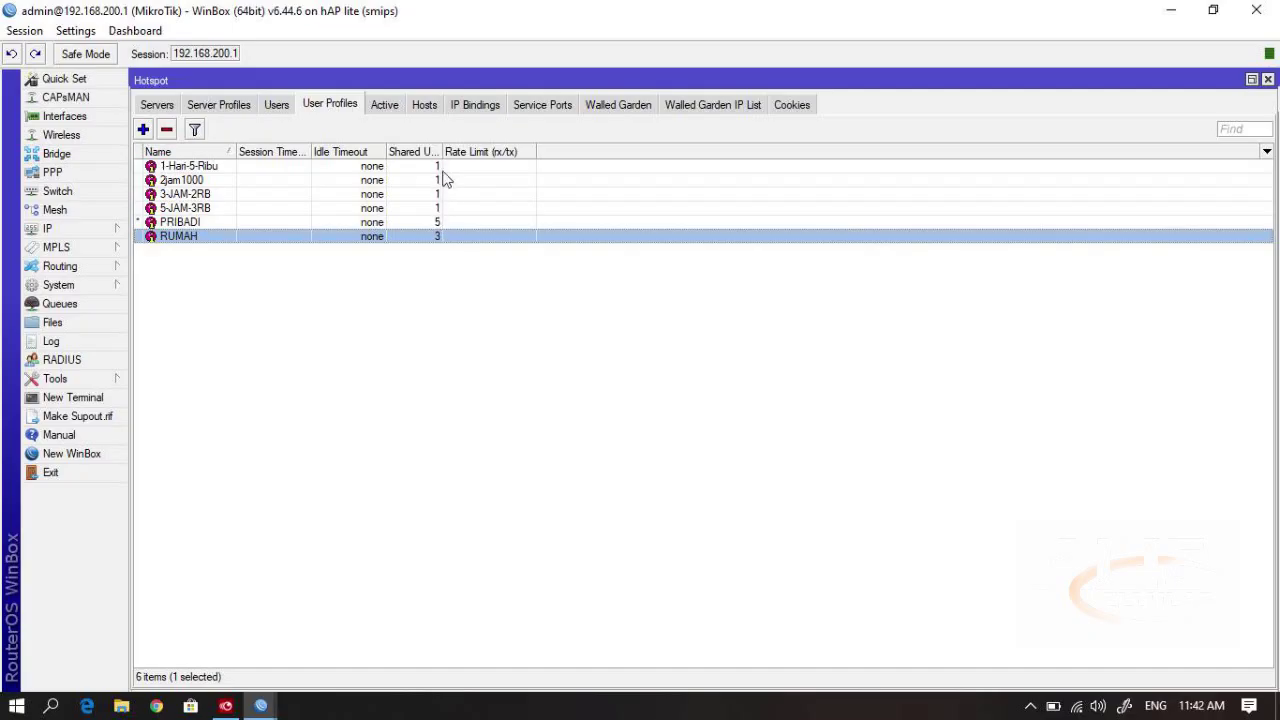
Widen the Shared Users column of the user profiles list and compare the PRIBADI and RUMAH limits
{"action": "left_click", "coordinate": [443, 152]}
{"action": "left_click_drag", "start_coordinate": [443, 152], "coordinate": [549, 152]}
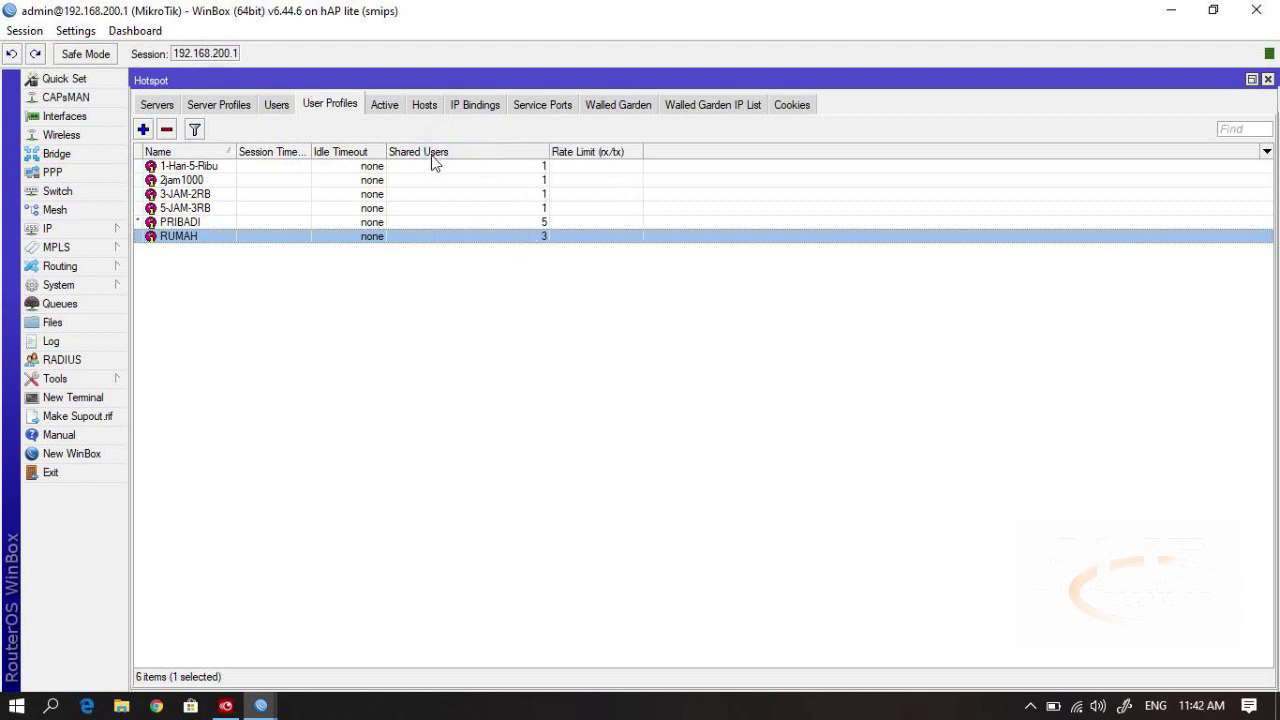
{"action": "left_click", "coordinate": [544, 224]}
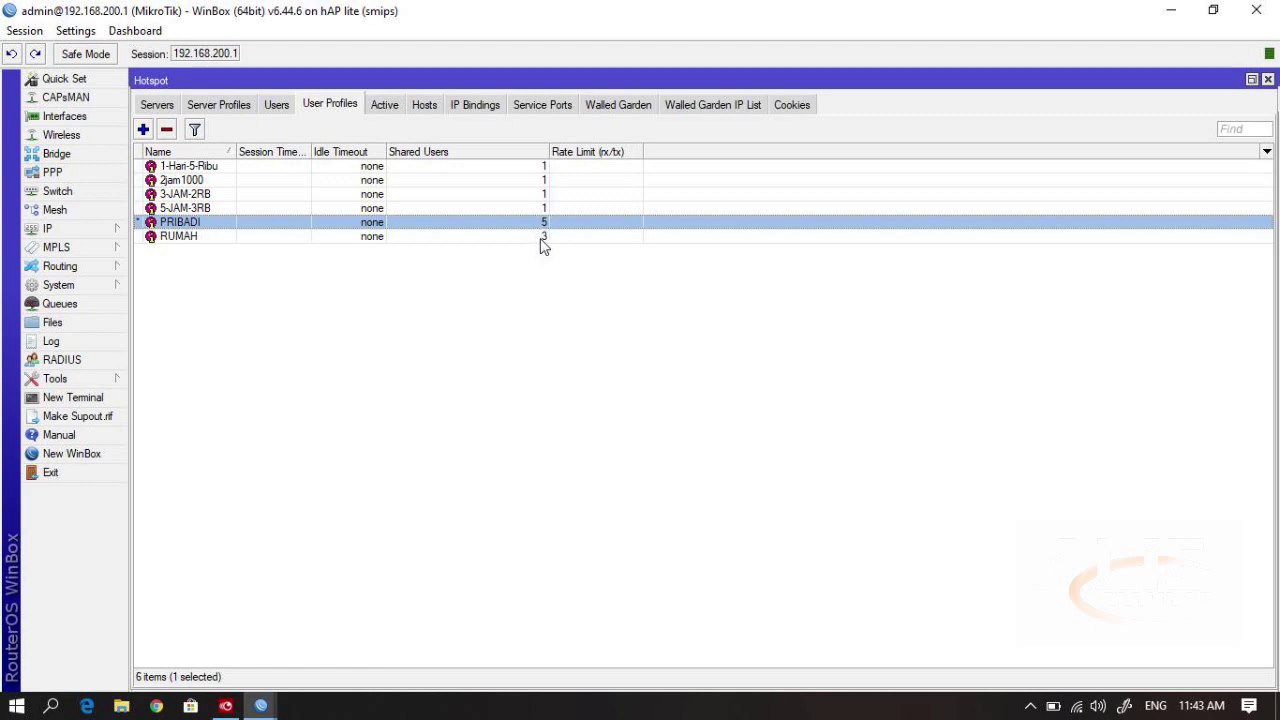
{"action": "left_click", "coordinate": [540, 238]}
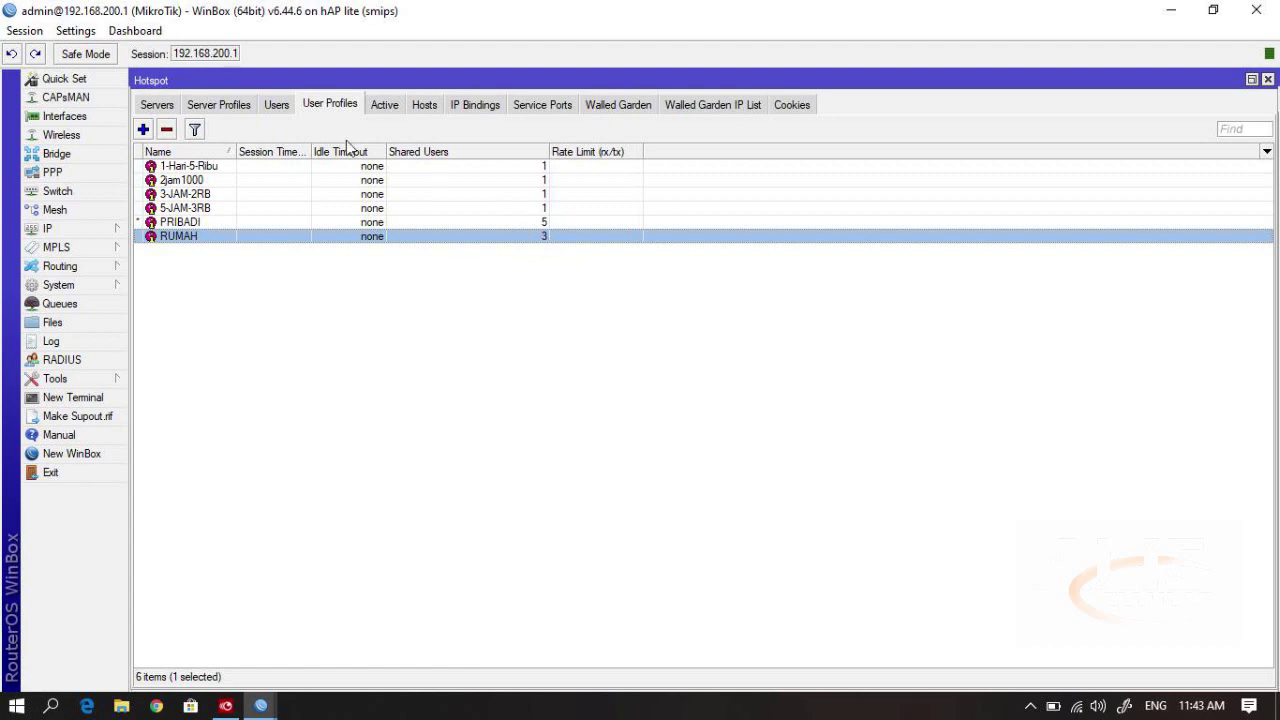
Create a new hotspot user profile named CONTOH that uses the dhcp_pool0 address pool
{"action": "left_click", "coordinate": [144, 130]}
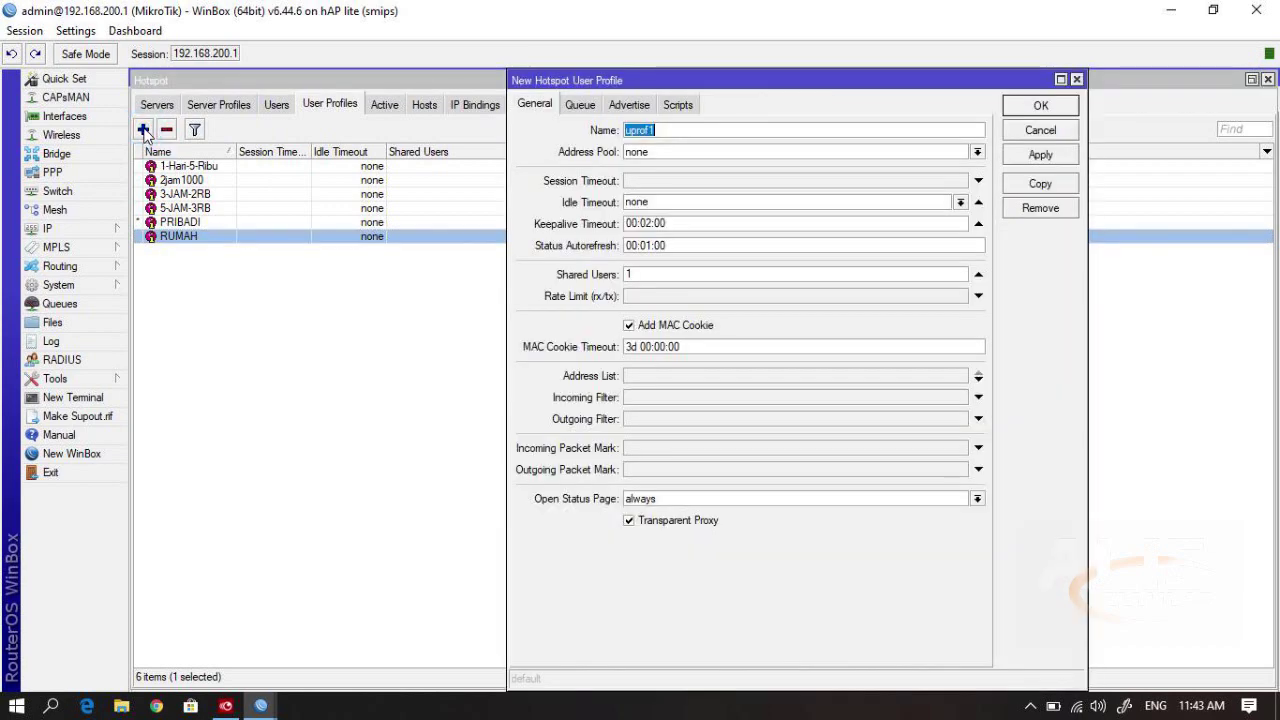
{"action": "left_click_drag", "start_coordinate": [618, 80], "coordinate": [534, 80]}
{"action": "double_click", "coordinate": [584, 130]}
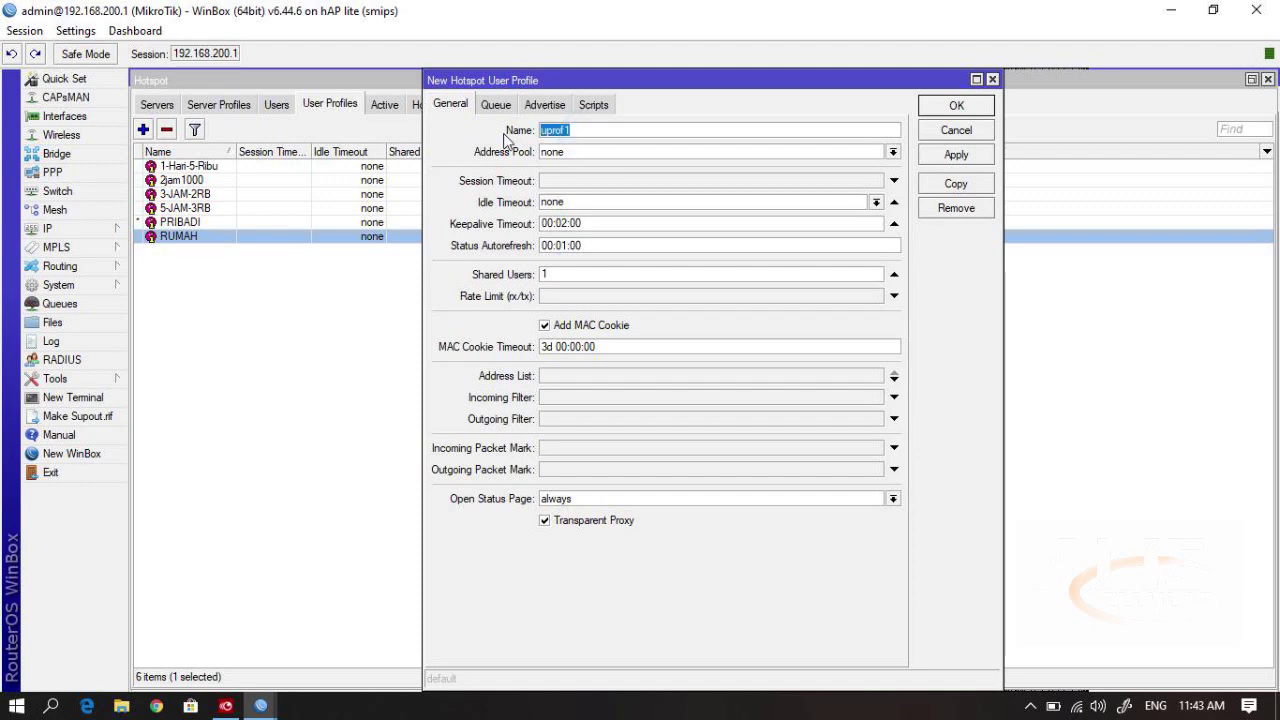
{"action": "type", "text": "CONTOH"}
{"action": "left_click", "coordinate": [557, 153]}
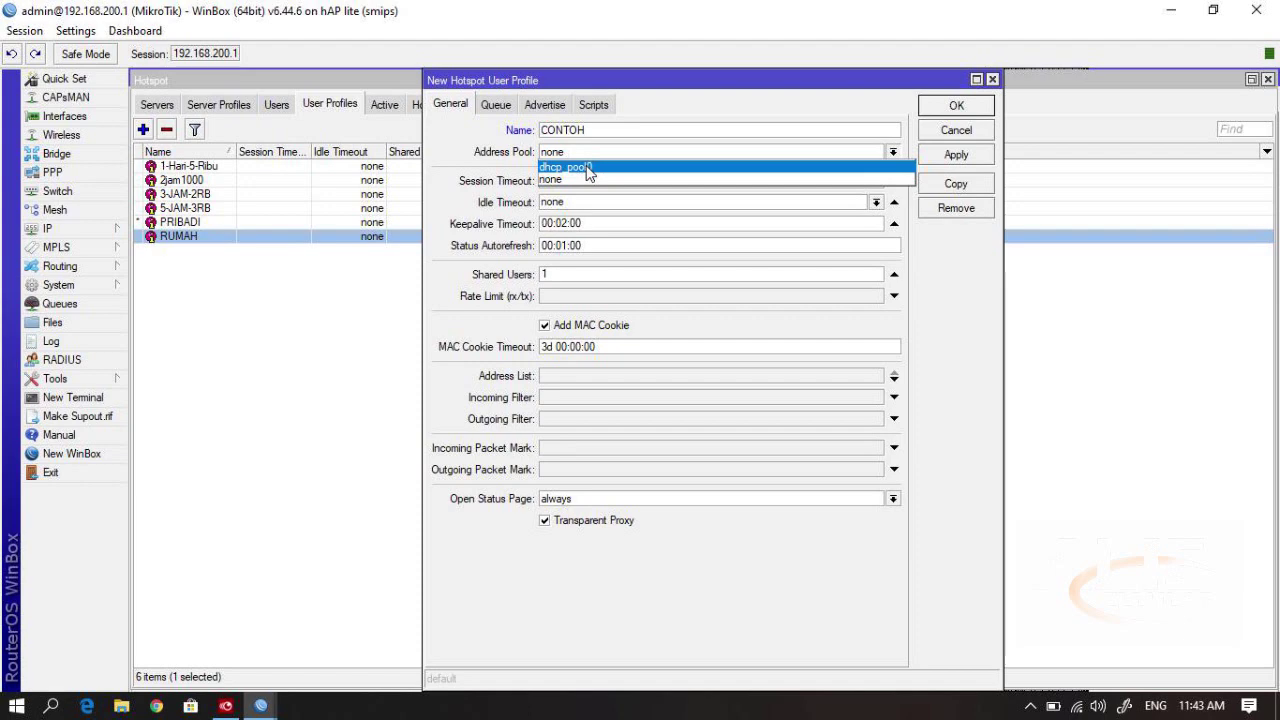
{"action": "left_click", "coordinate": [586, 166]}
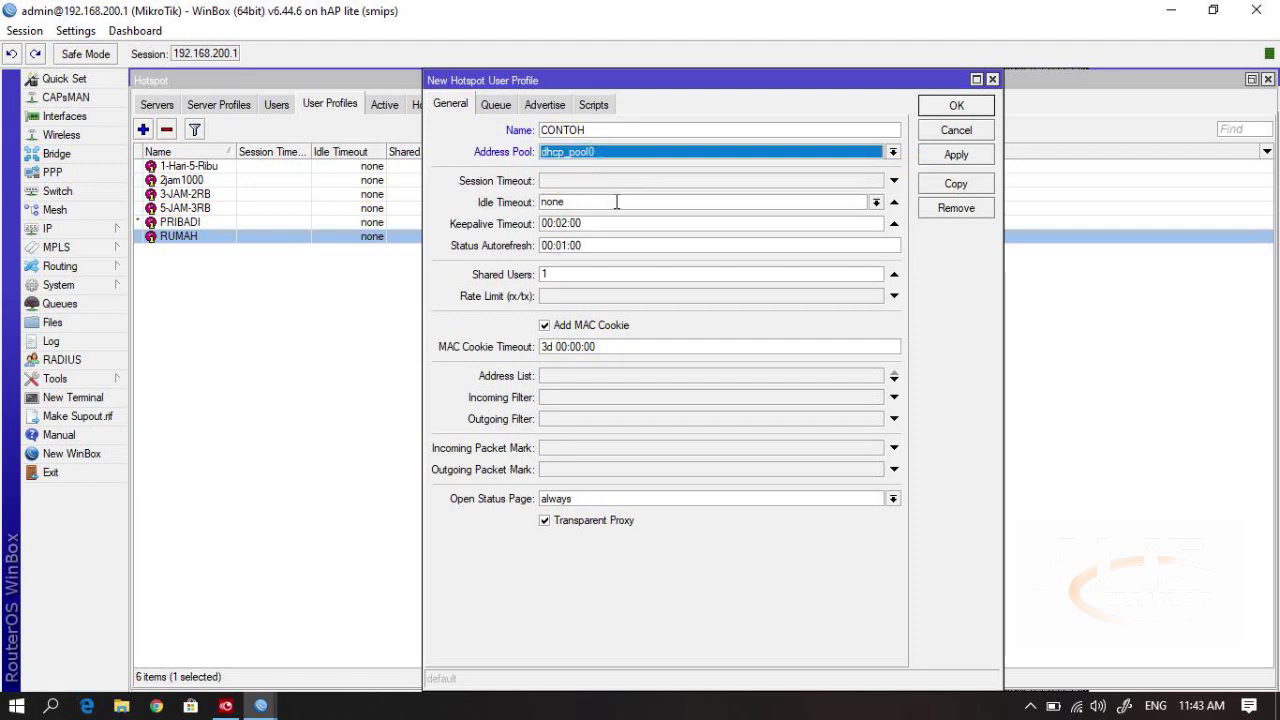
Set the CONTOH profile's Shared Users limit to 1
{"action": "left_click", "coordinate": [558, 277]}
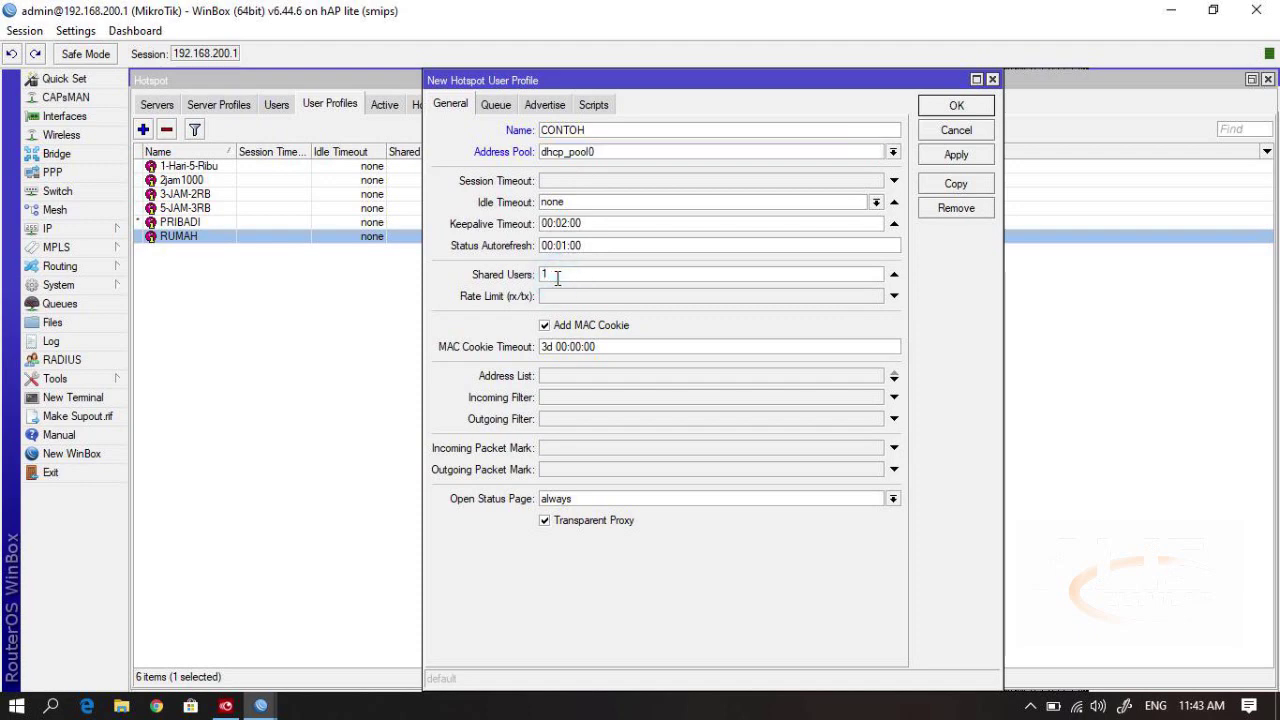
{"action": "left_click_drag", "start_coordinate": [563, 70], "coordinate": [599, 67]}
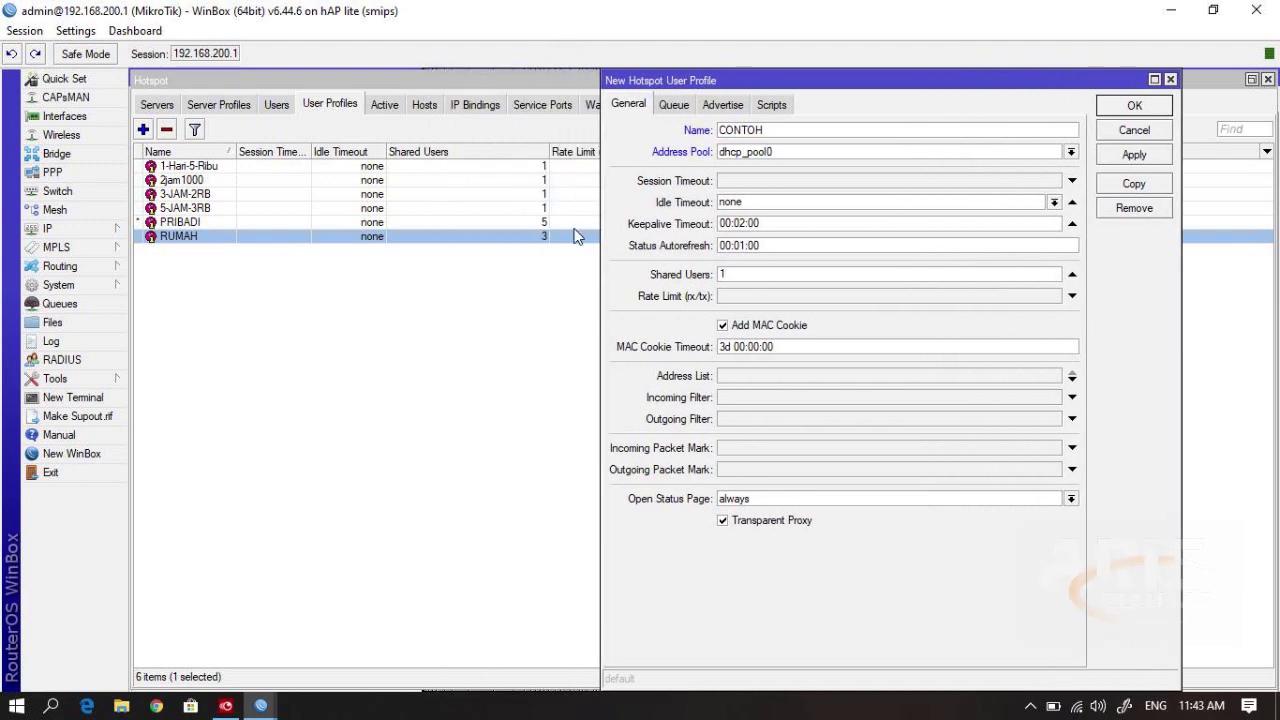
{"action": "double_click", "coordinate": [731, 275]}
{"action": "type", "text": "2"}
Check the CONTOH profile's queue, advertise and script settings, and save the new profile
{"action": "left_click", "coordinate": [673, 106]}
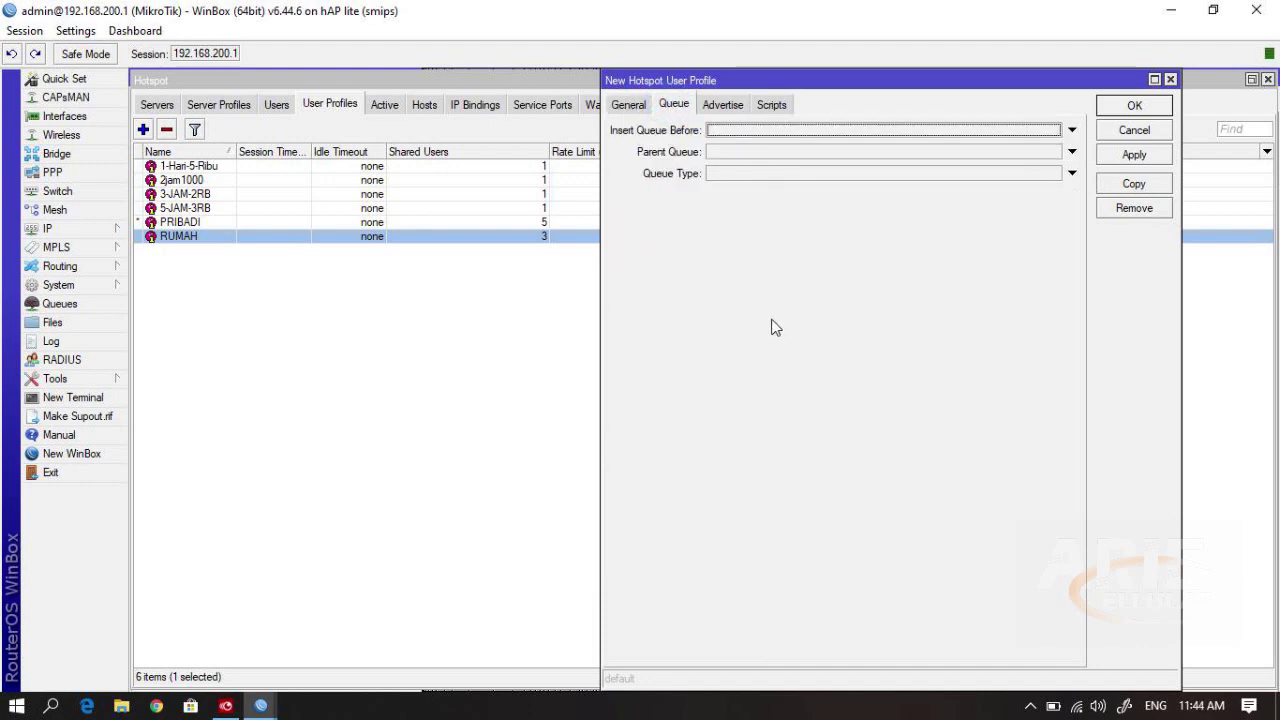
{"action": "left_click", "coordinate": [722, 105]}
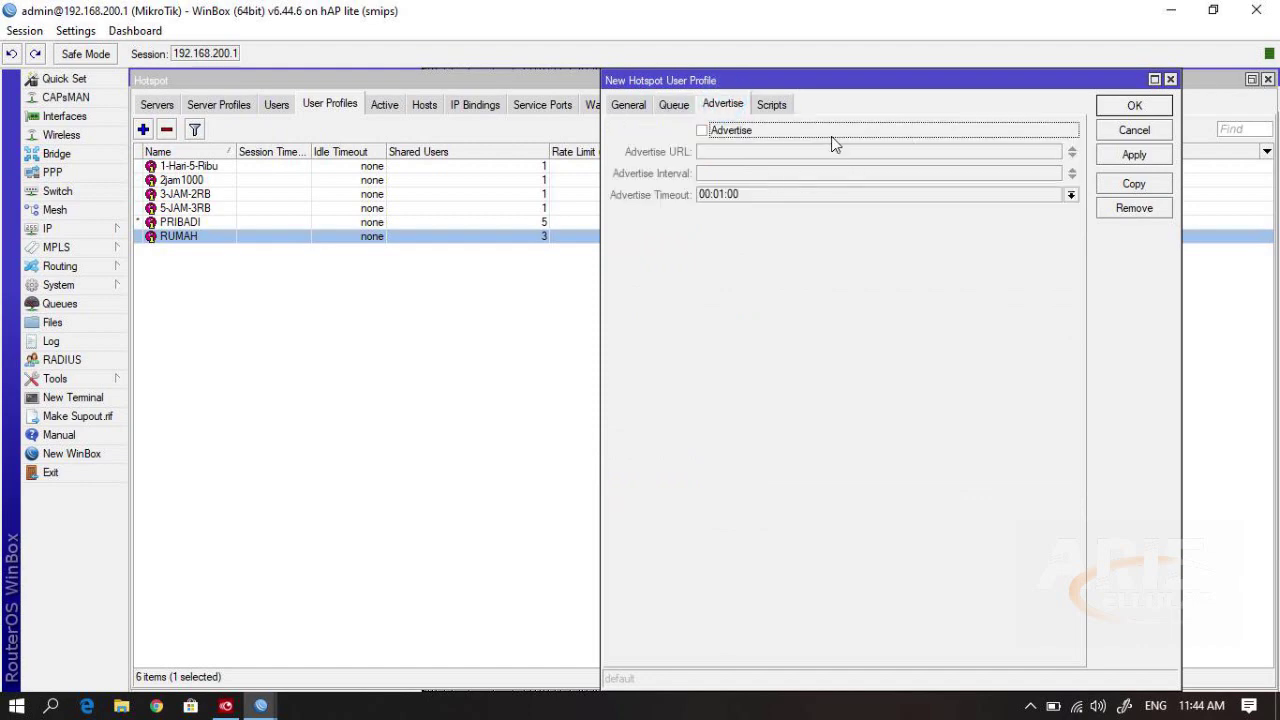
{"action": "left_click", "coordinate": [774, 105]}
{"action": "left_click", "coordinate": [629, 105]}
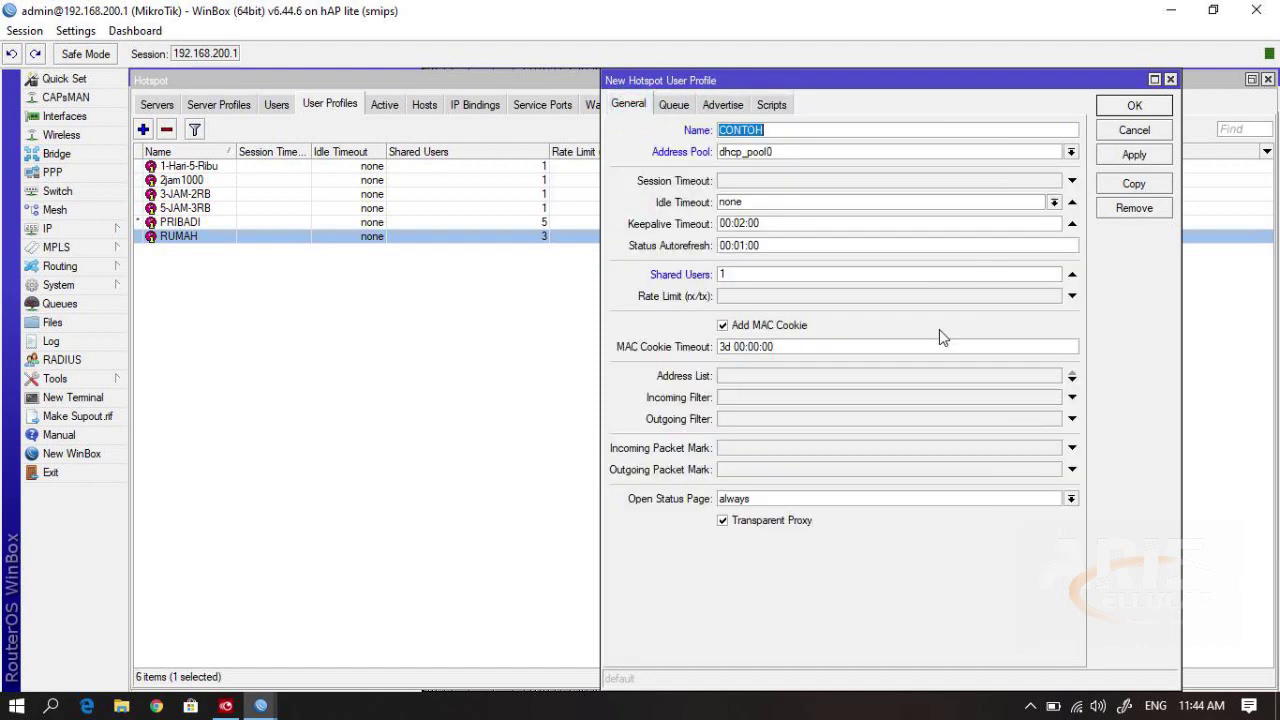
{"action": "left_click", "coordinate": [1134, 157]}
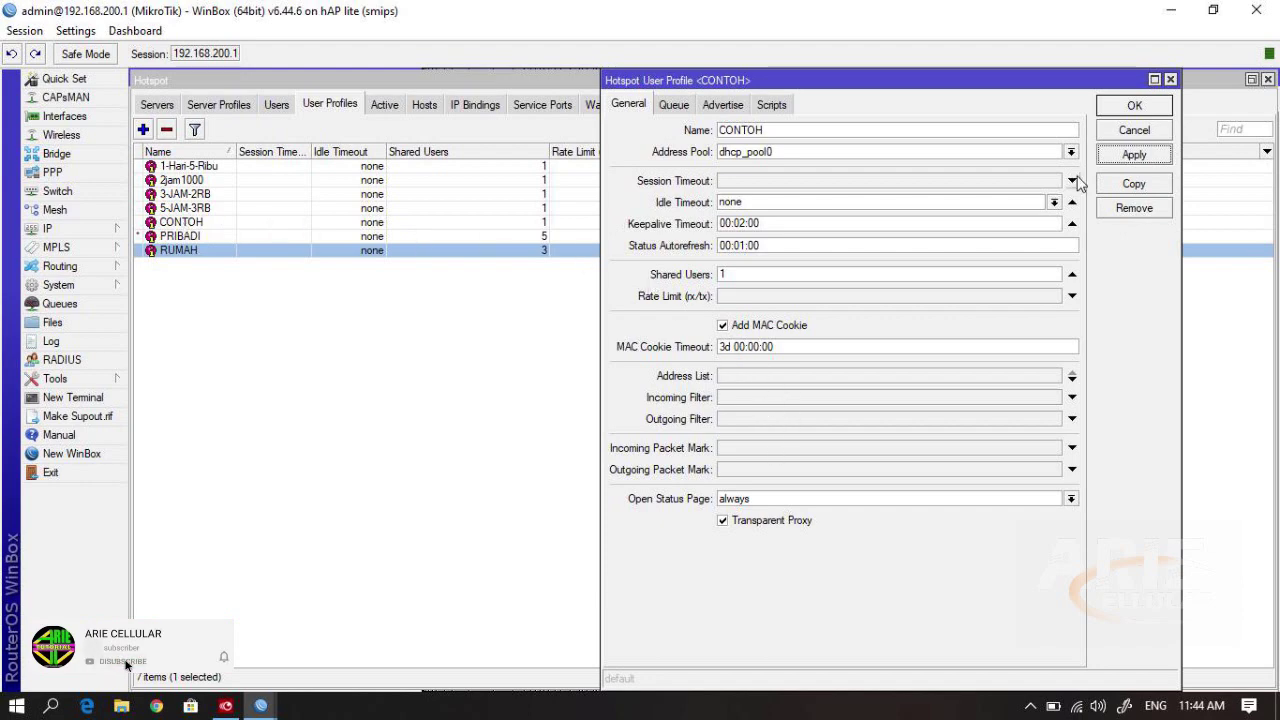
{"action": "left_click", "coordinate": [1150, 104]}
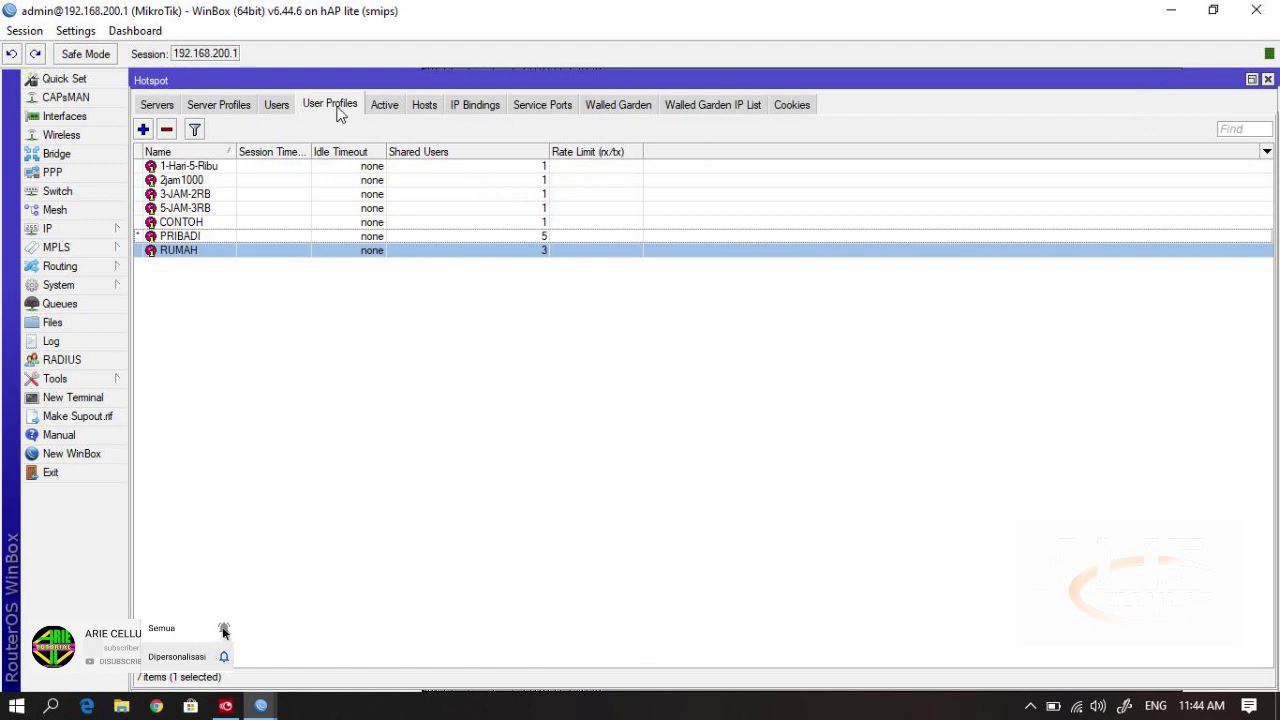
Start a new hotspot user and assign it to the server named hotspot
{"action": "left_click", "coordinate": [277, 105]}
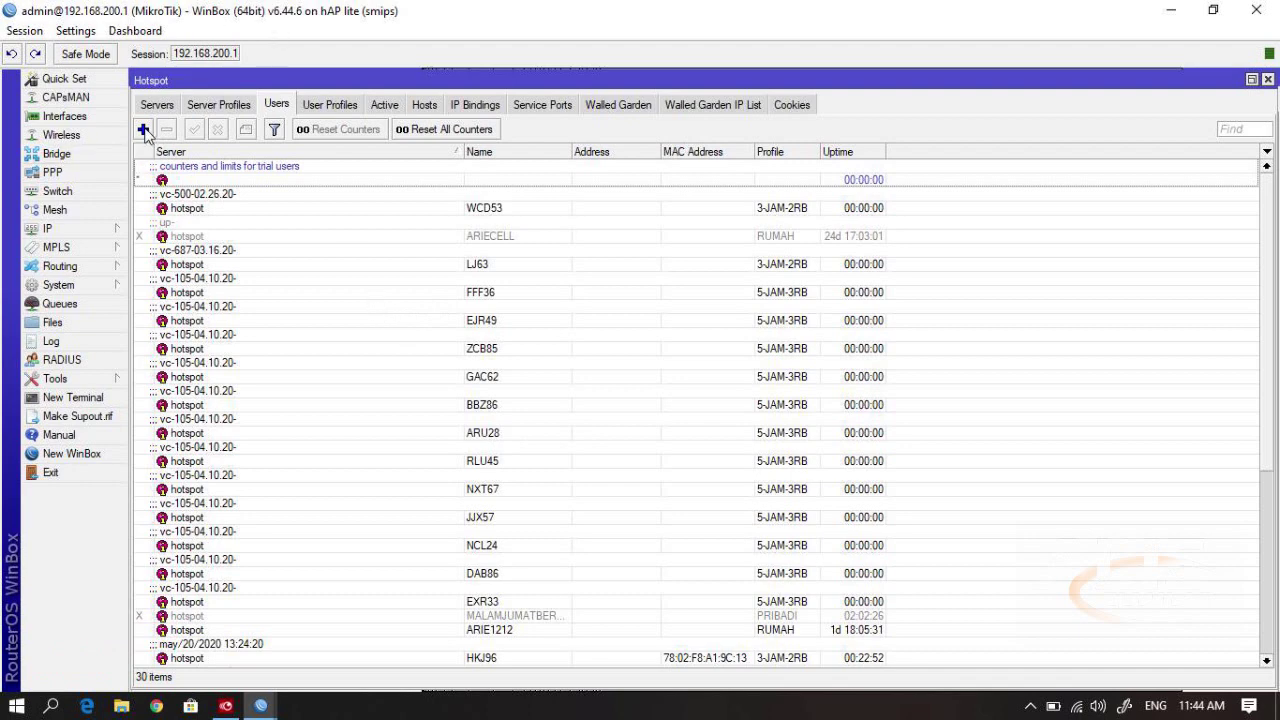
{"action": "left_click", "coordinate": [145, 130]}
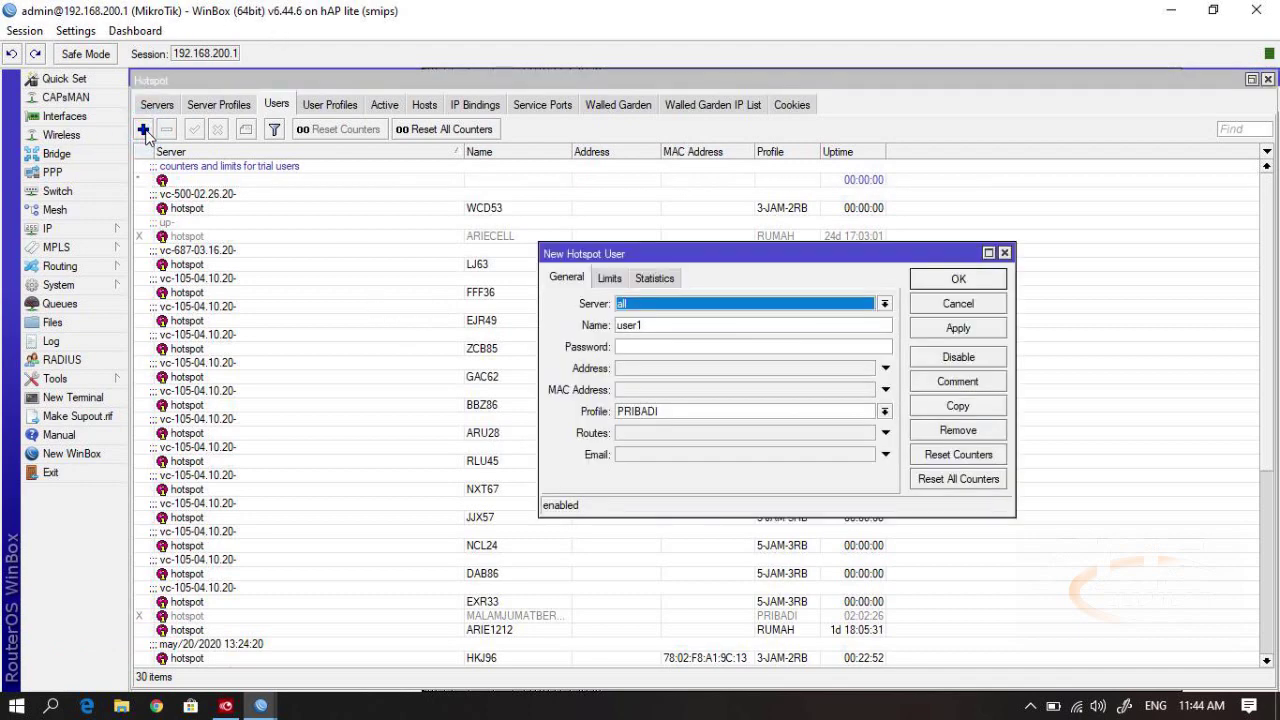
{"action": "left_click_drag", "start_coordinate": [655, 253], "coordinate": [550, 210]}
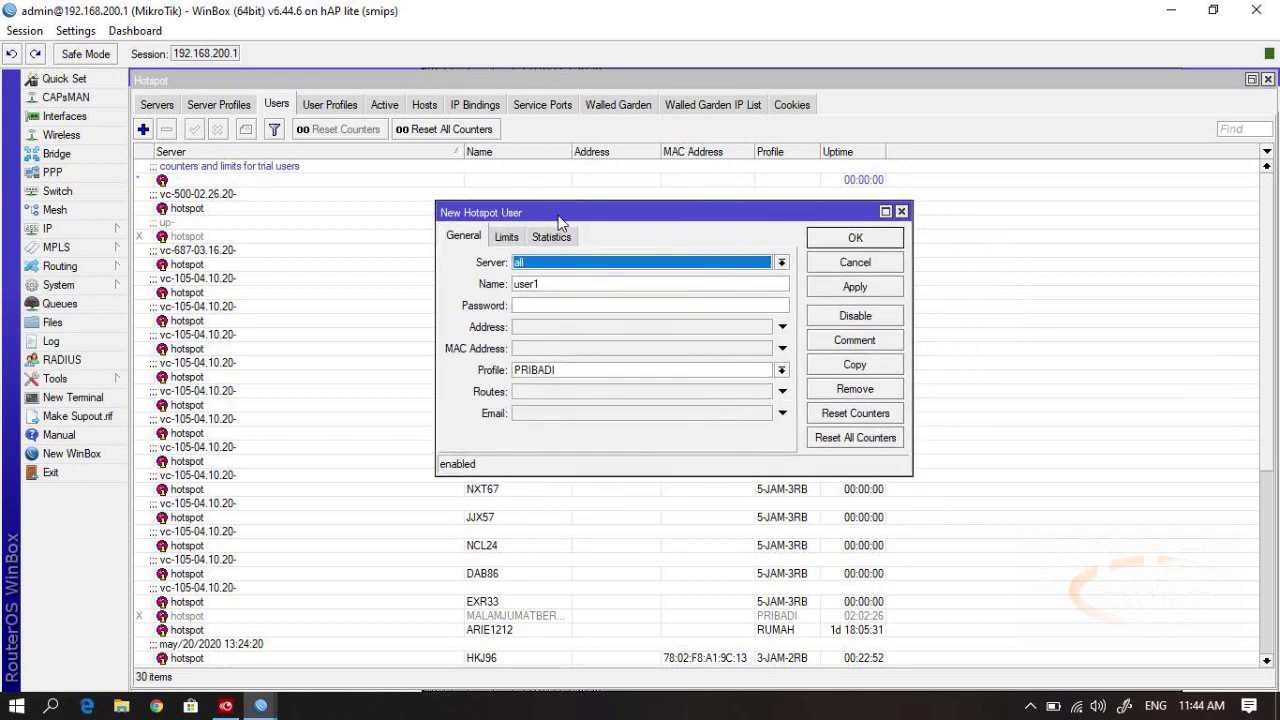
{"action": "left_click", "coordinate": [610, 264]}
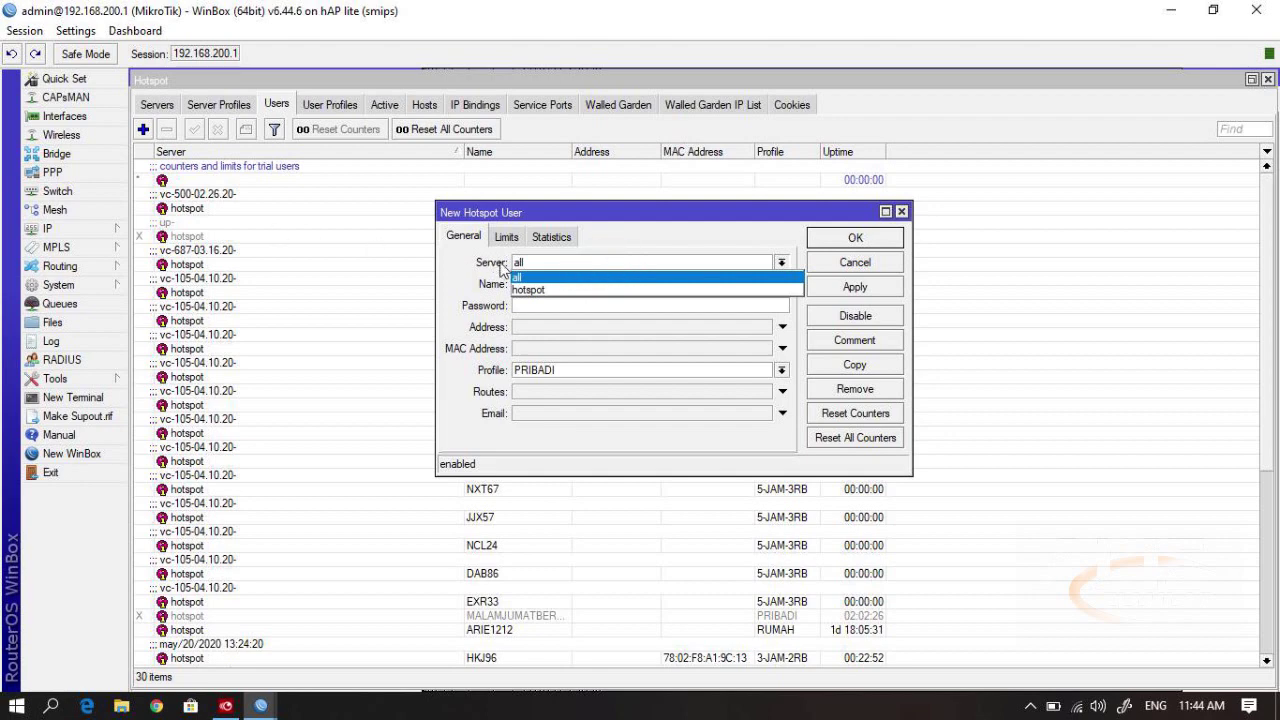
{"action": "left_click", "coordinate": [547, 289]}
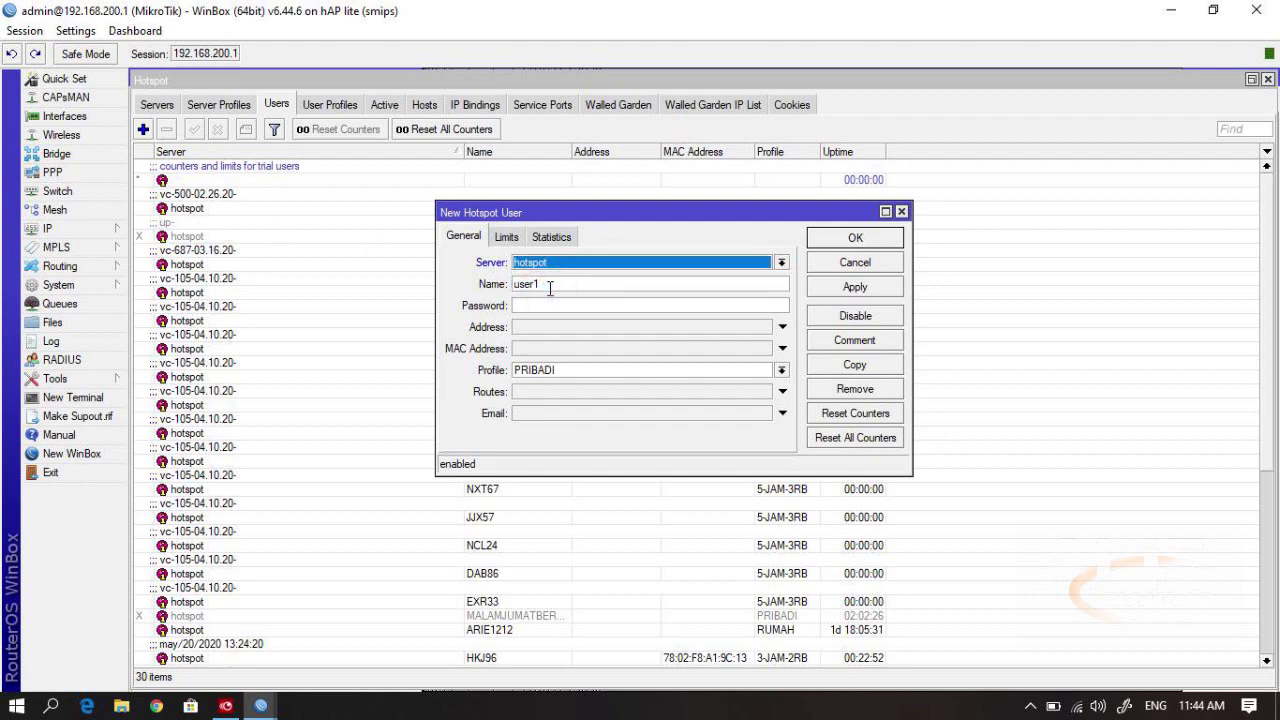
Name the new hotspot user BULANPUASA2020
{"action": "double_click", "coordinate": [549, 286]}
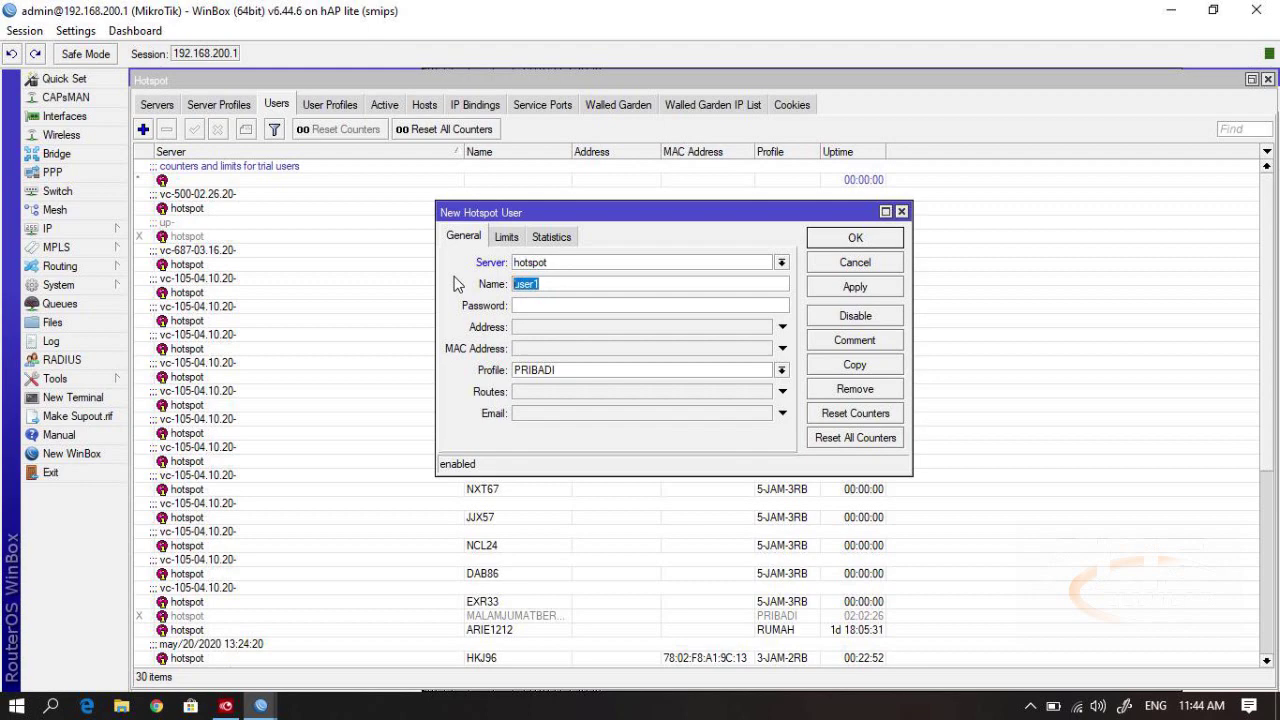
{"action": "key", "text": "BackSpace"}
{"action": "type", "text": "BULANPUASA2020"}
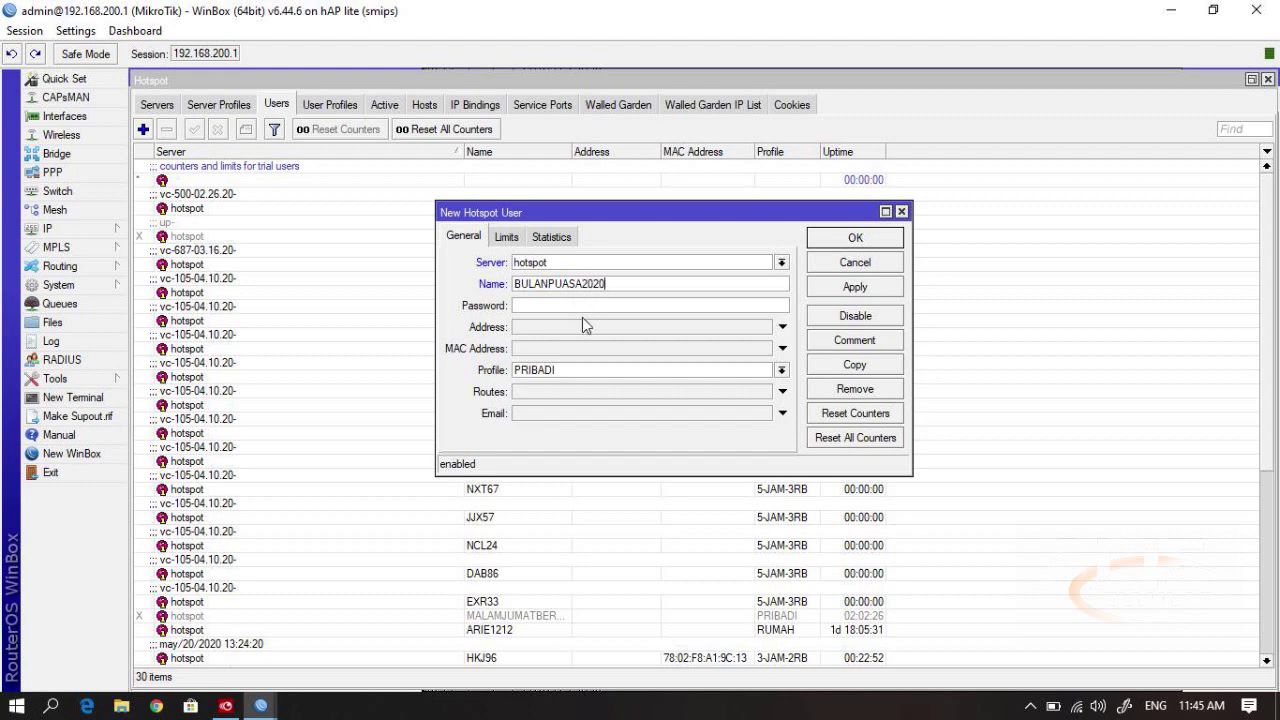
{"action": "left_click", "coordinate": [585, 306]}
Shorten the new hotspot user's name to BP2020
{"action": "left_click_drag", "start_coordinate": [588, 284], "coordinate": [282, 290]}
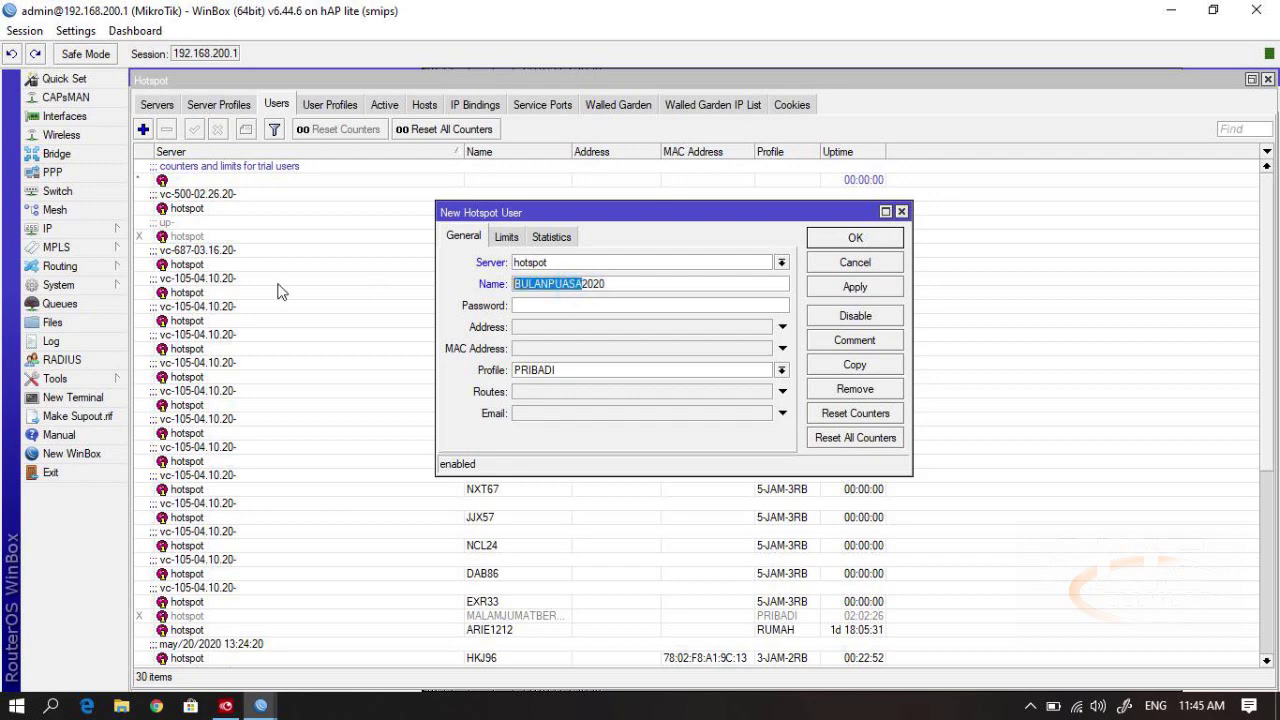
{"action": "type", "text": "B"}
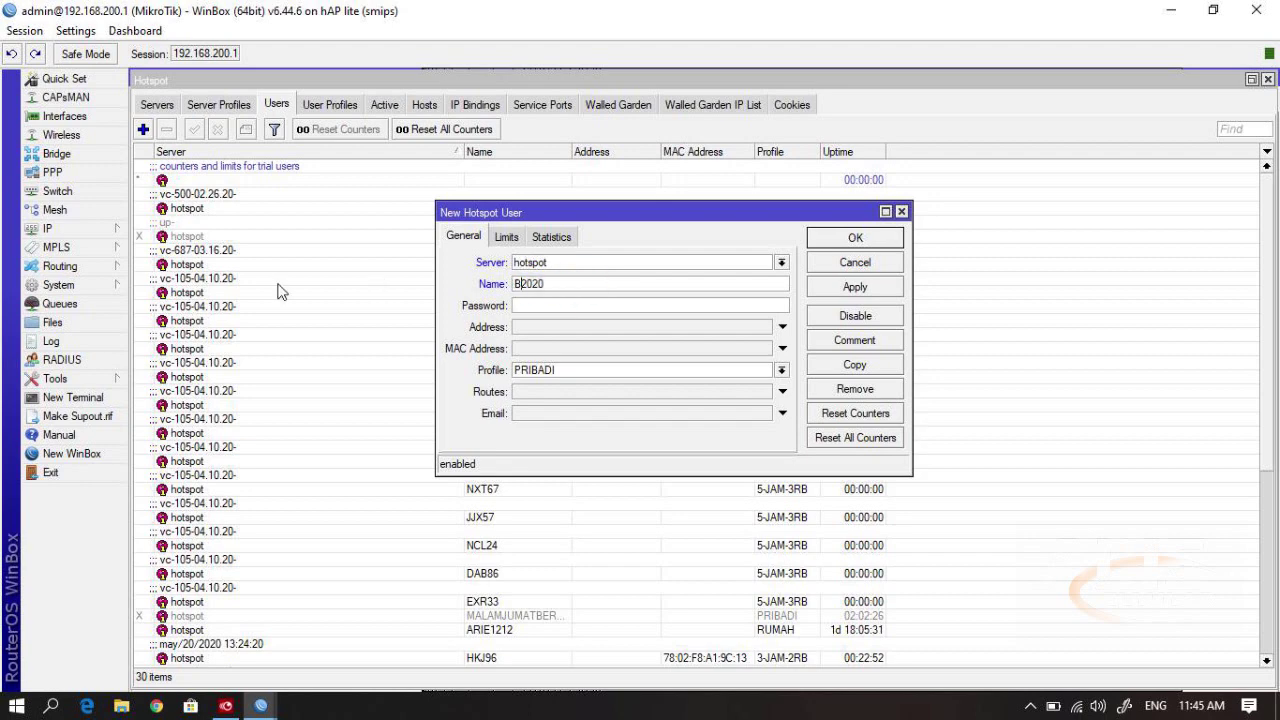
{"action": "type", "text": "P"}
Enter the account password for the new hotspot user BP2020
{"action": "left_click", "coordinate": [540, 305]}
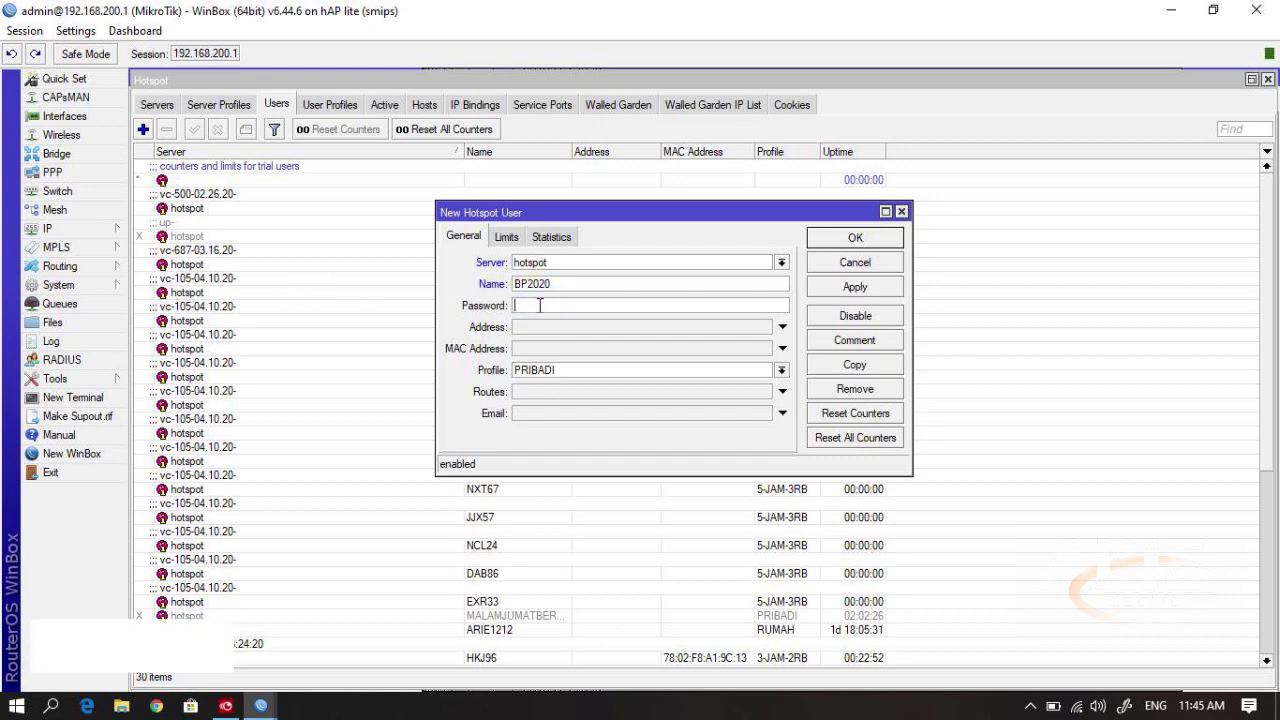
{"action": "type", "text": "**"}
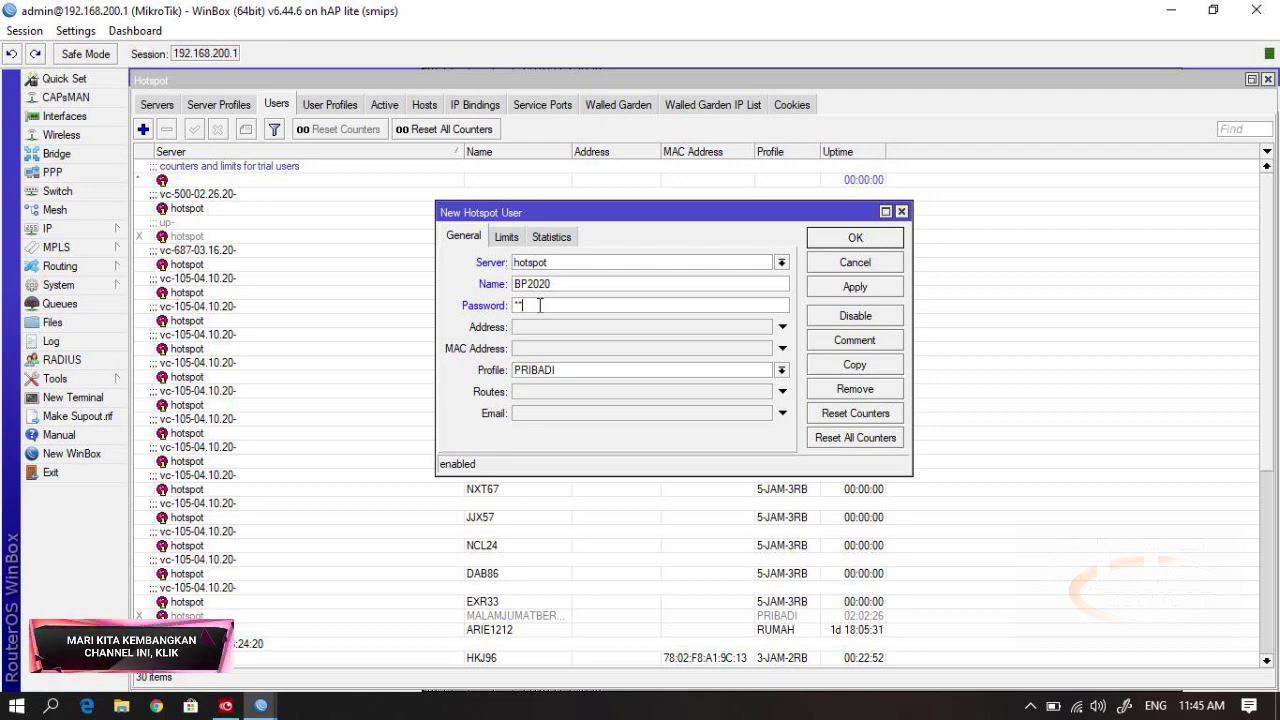
{"action": "type", "text": "***"}
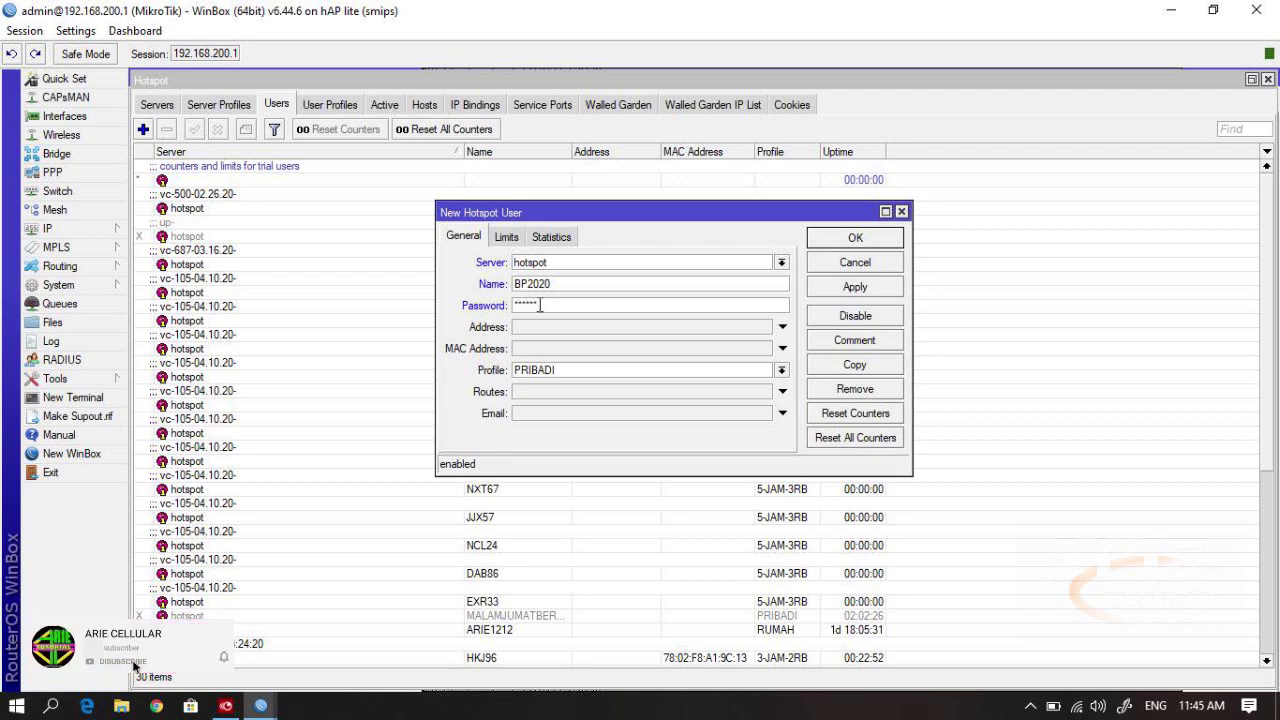
{"action": "left_click", "coordinate": [552, 284]}
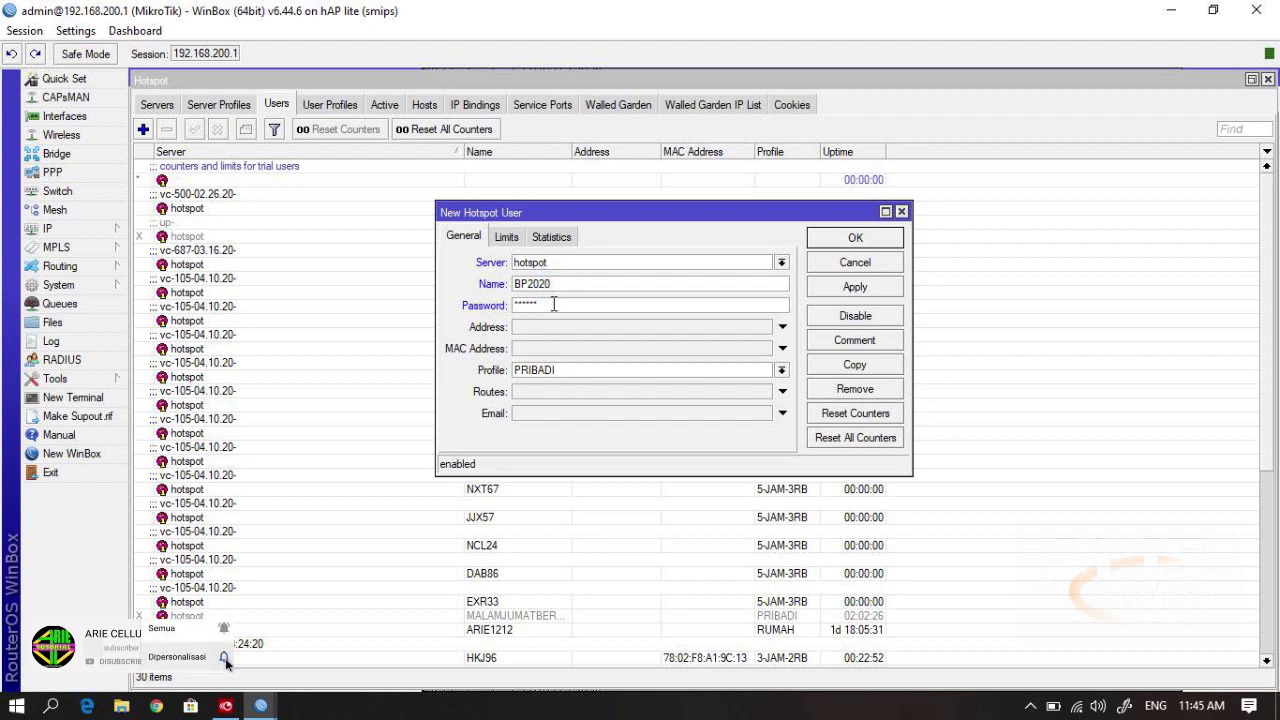
{"action": "left_click", "coordinate": [553, 305]}
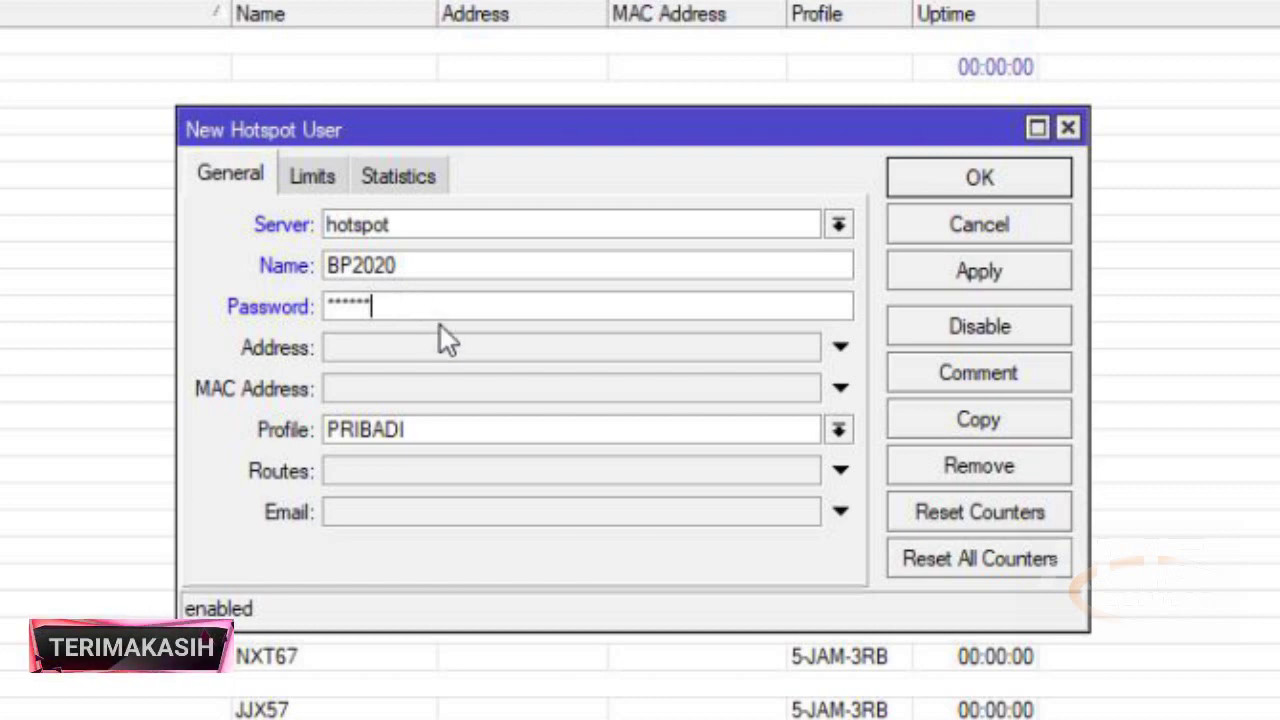
{"action": "left_click", "coordinate": [356, 263]}
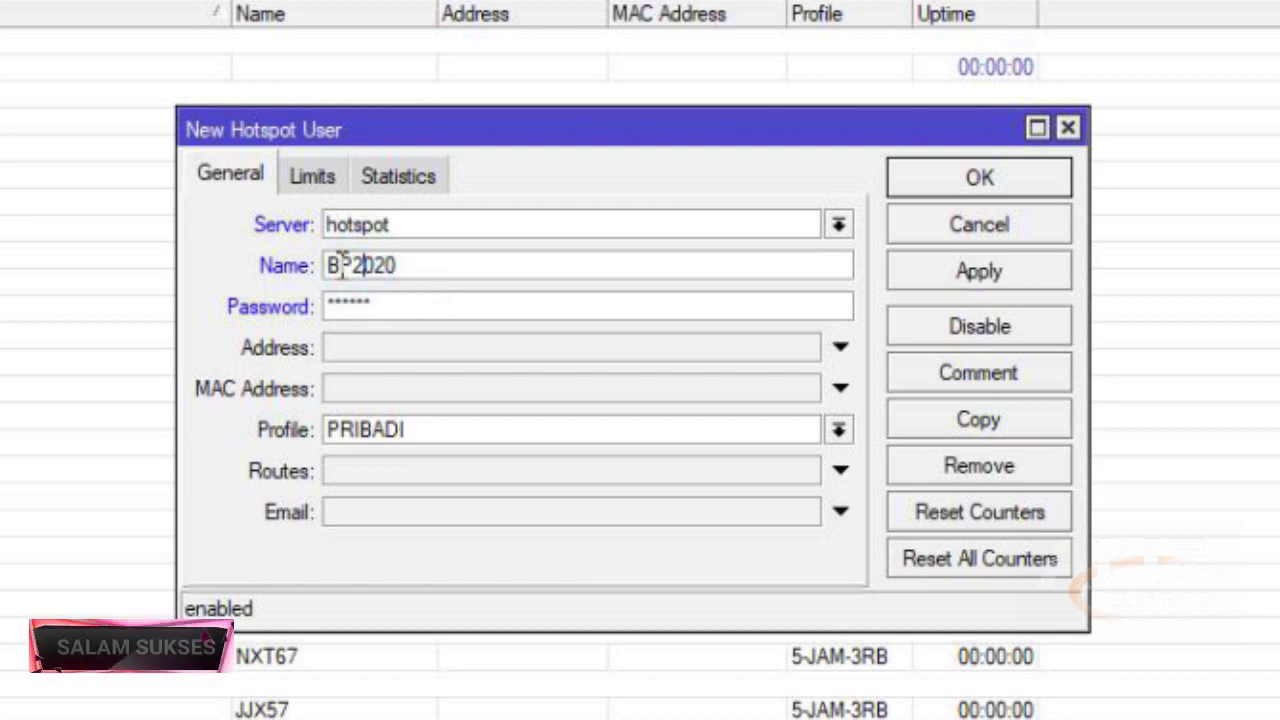
{"action": "left_click_drag", "start_coordinate": [350, 265], "coordinate": [366, 268]}
{"action": "type", "text": "2"}
{"action": "left_click", "coordinate": [400, 268]}
{"action": "left_click", "coordinate": [371, 298]}
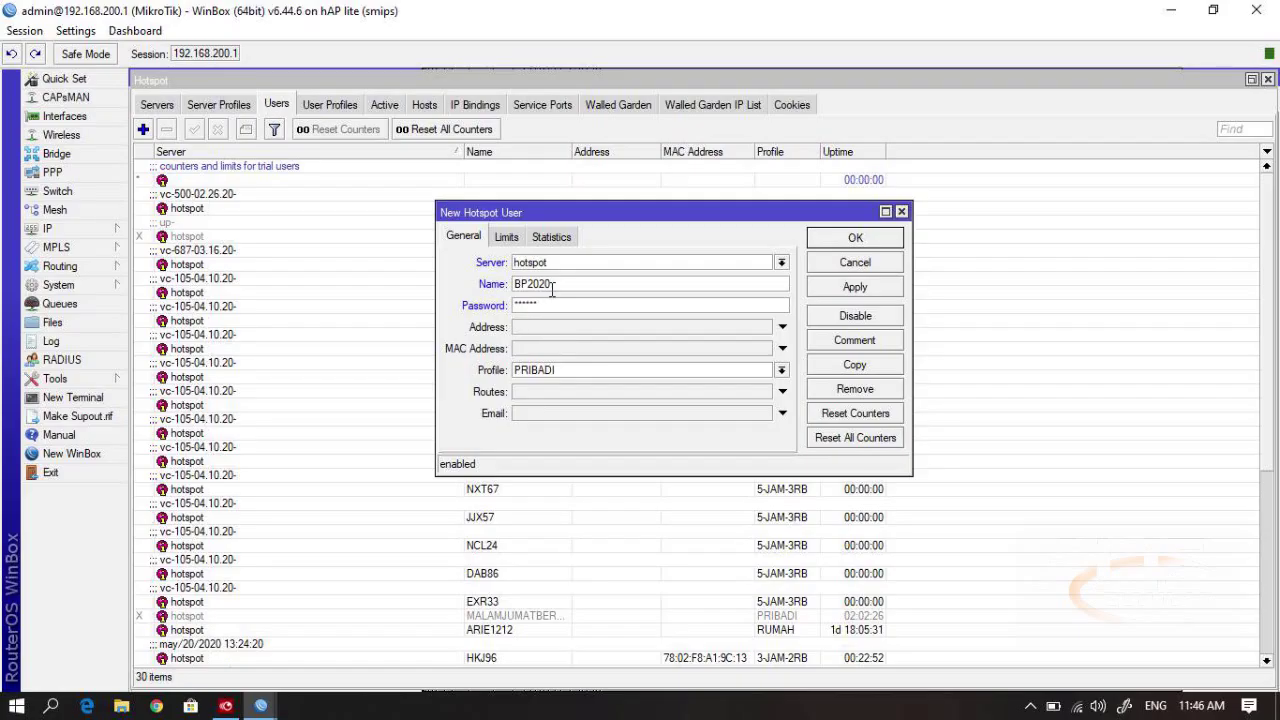
{"action": "left_click_drag", "start_coordinate": [552, 288], "coordinate": [512, 285]}
{"action": "double_click", "coordinate": [552, 305]}
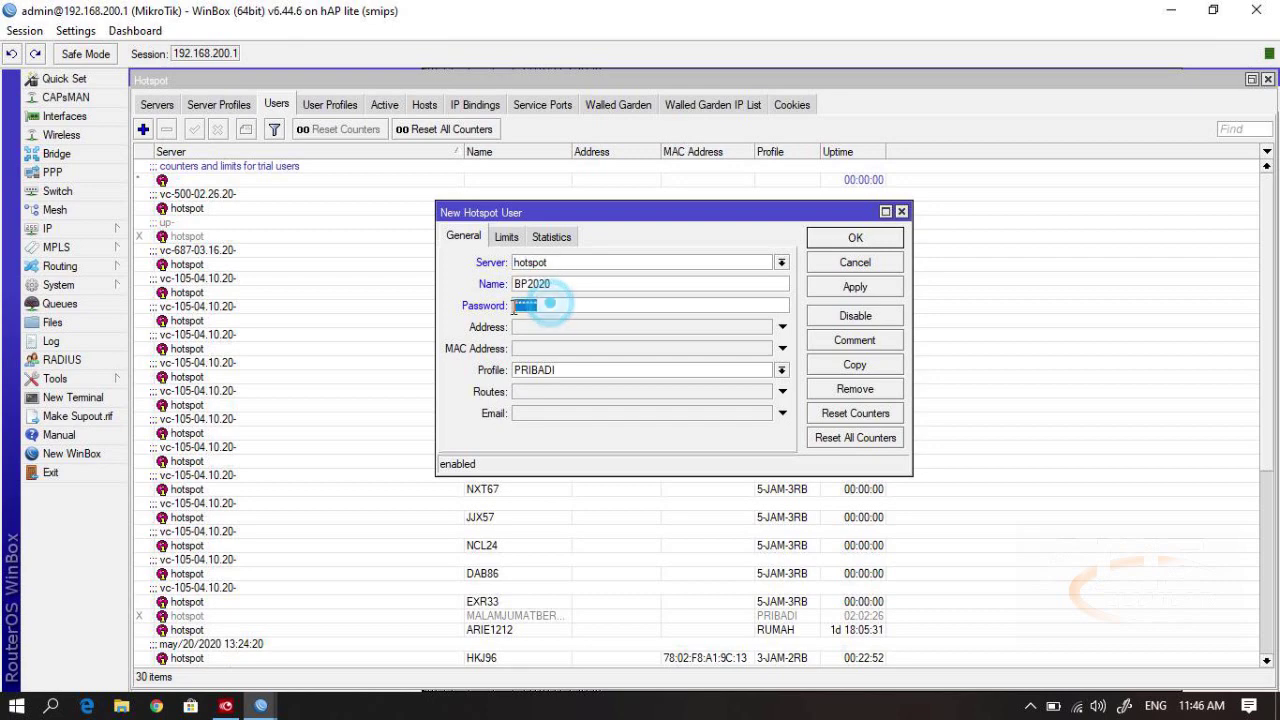
{"action": "left_click", "coordinate": [548, 303]}
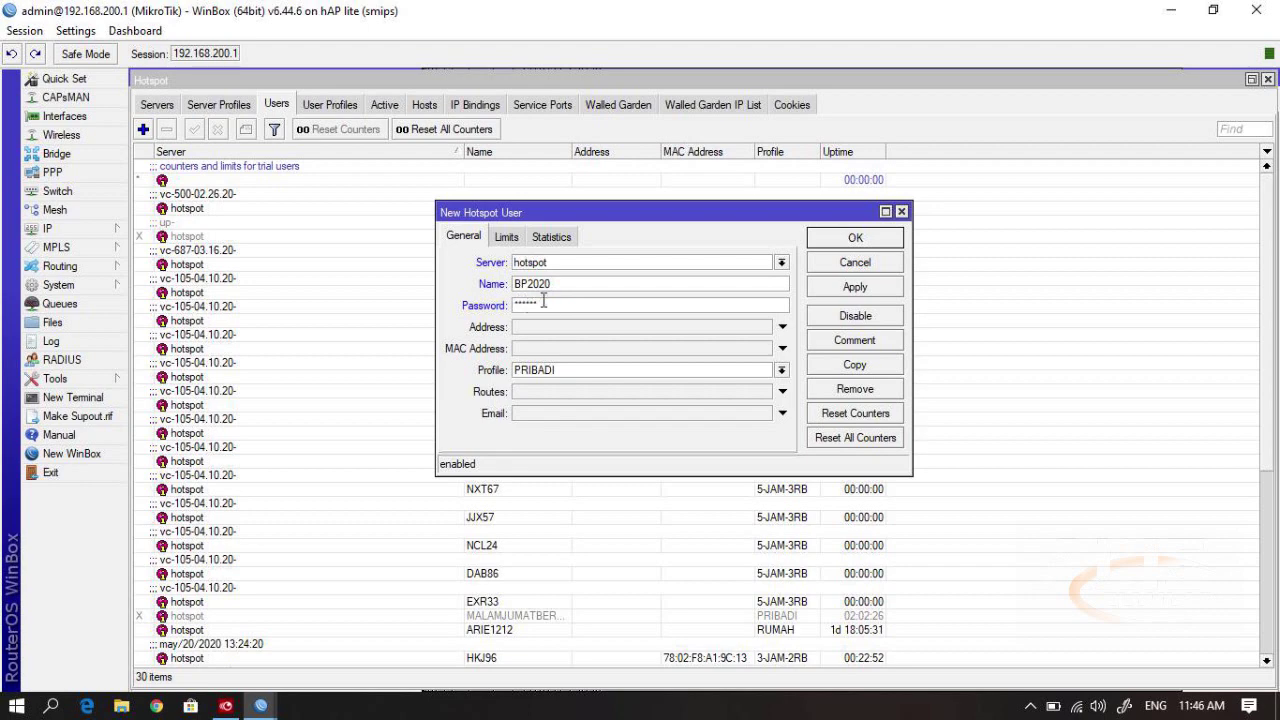
Assign the CONTOH profile to the new user and set its Limit Uptime to 02:00:00
{"action": "left_click", "coordinate": [544, 375]}
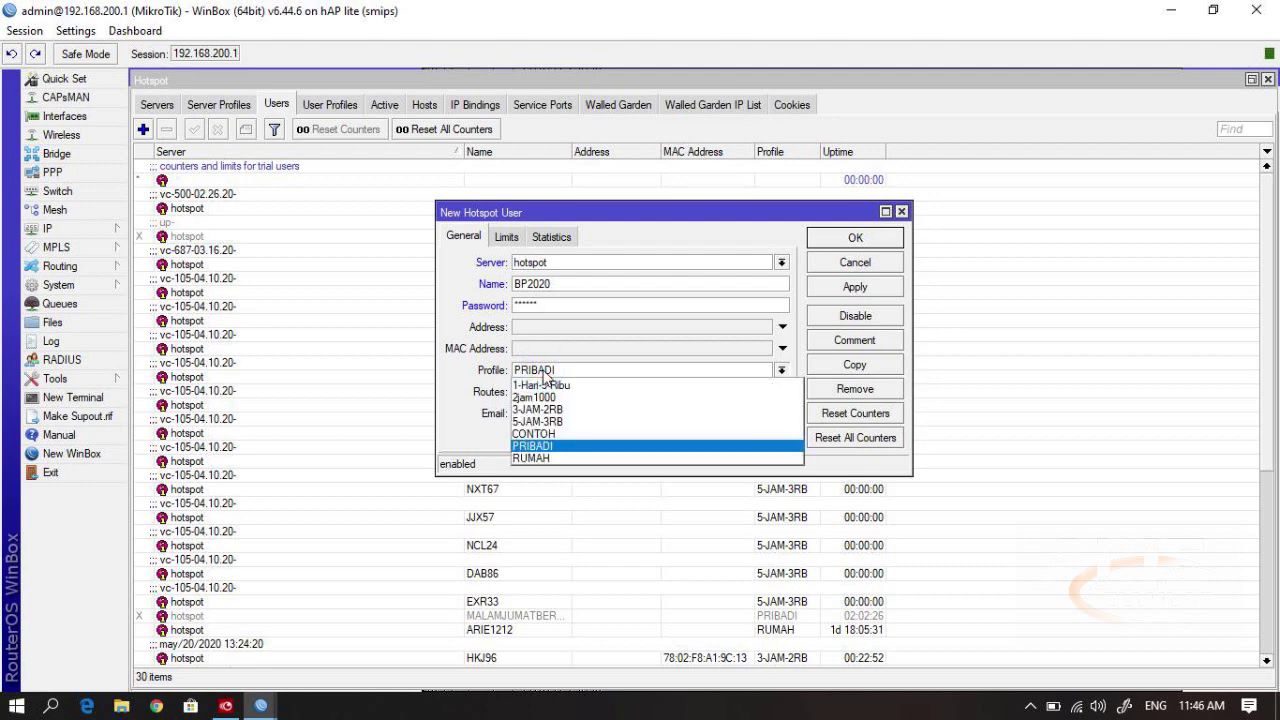
{"action": "left_click", "coordinate": [546, 436]}
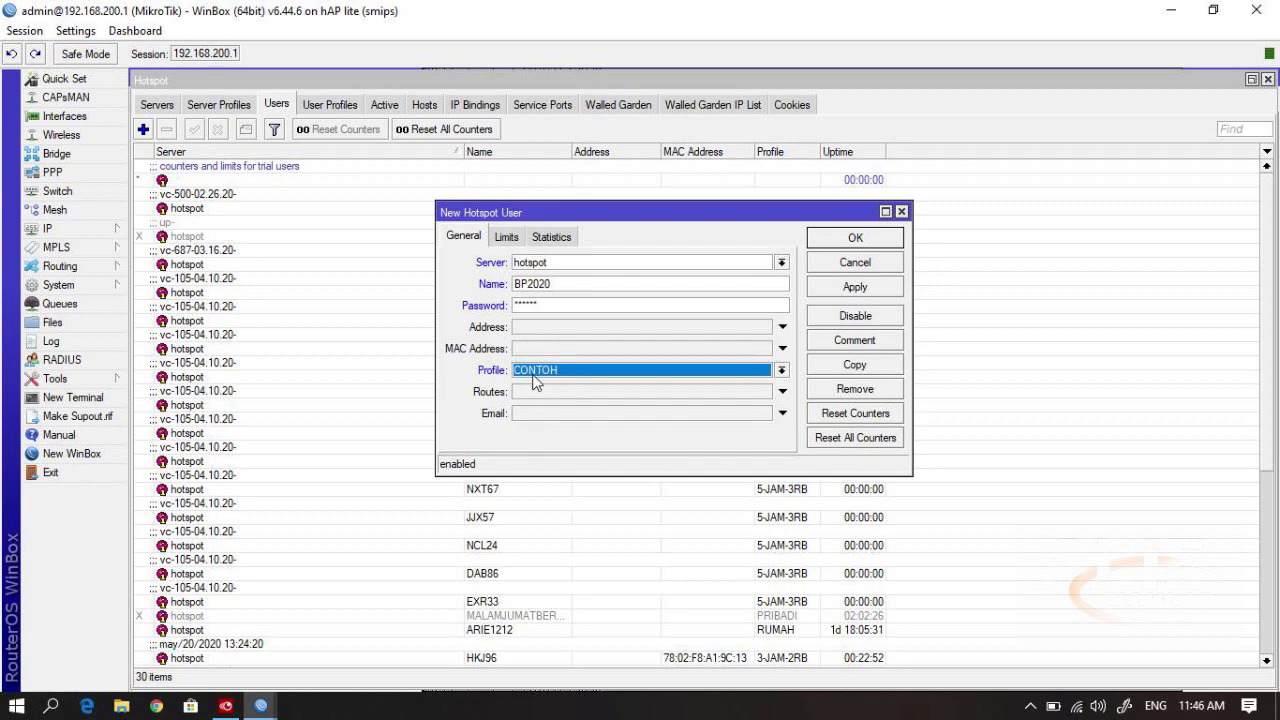
{"action": "left_click", "coordinate": [507, 237]}
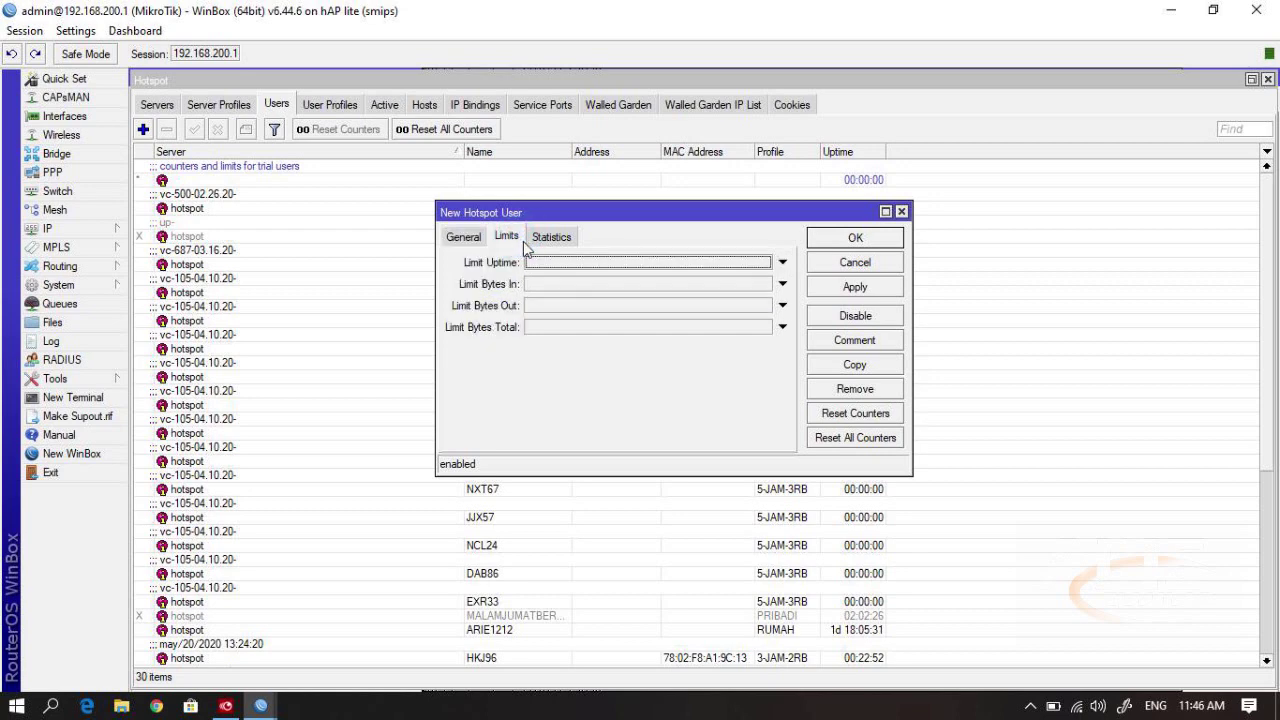
{"action": "left_click", "coordinate": [596, 262]}
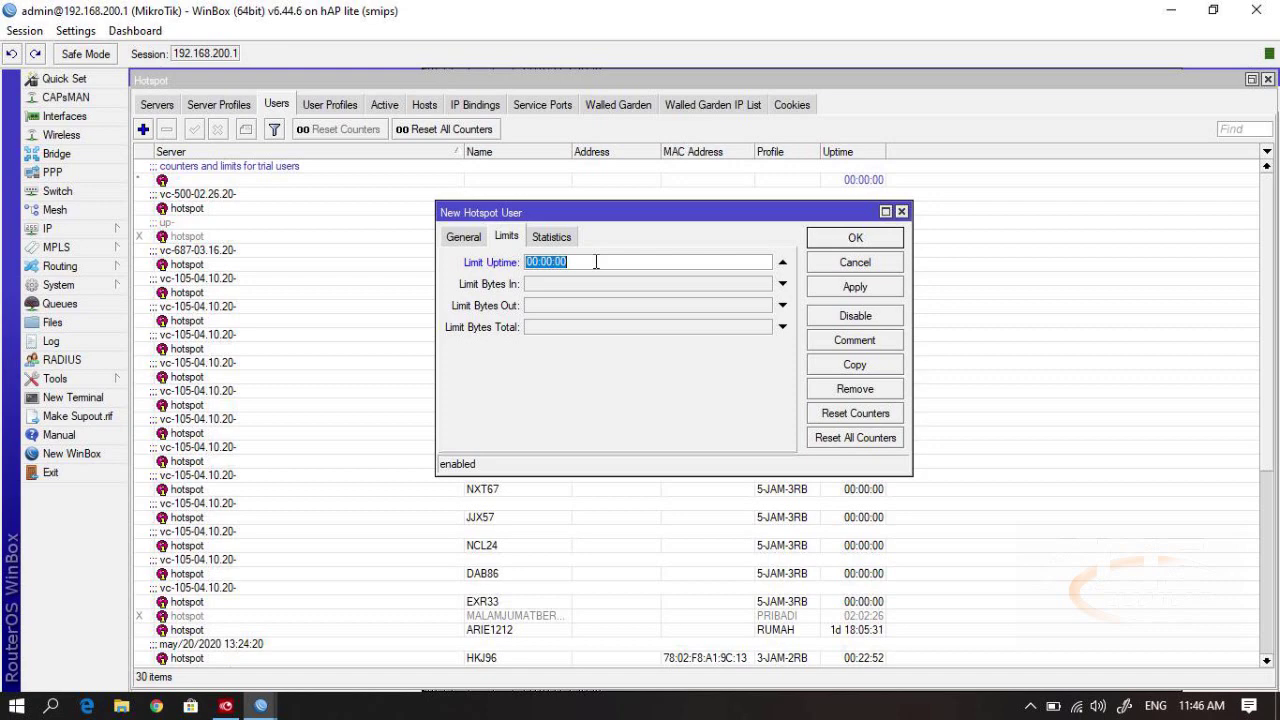
{"action": "left_click", "coordinate": [534, 262]}
{"action": "double_click", "coordinate": [534, 262]}
{"action": "type", "text": "02"}
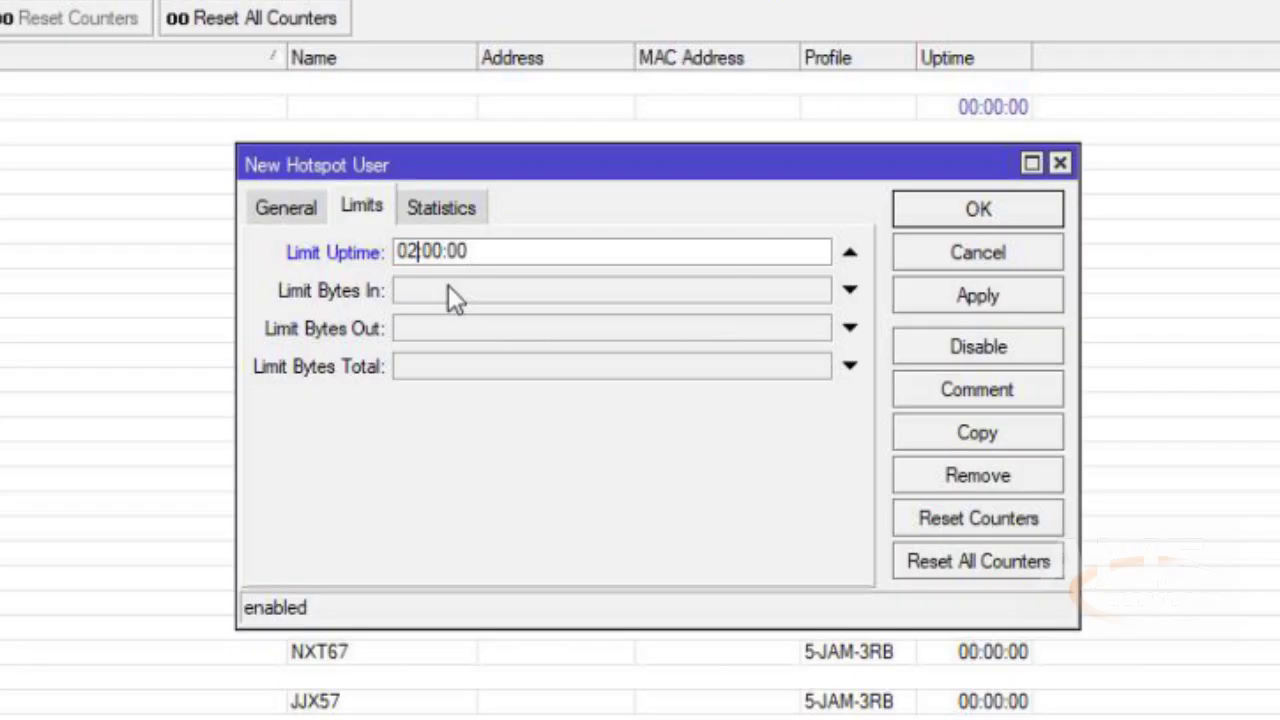
{"action": "left_click", "coordinate": [563, 264]}
{"action": "left_click", "coordinate": [433, 252]}
{"action": "double_click", "coordinate": [406, 252]}
{"action": "double_click", "coordinate": [408, 252]}
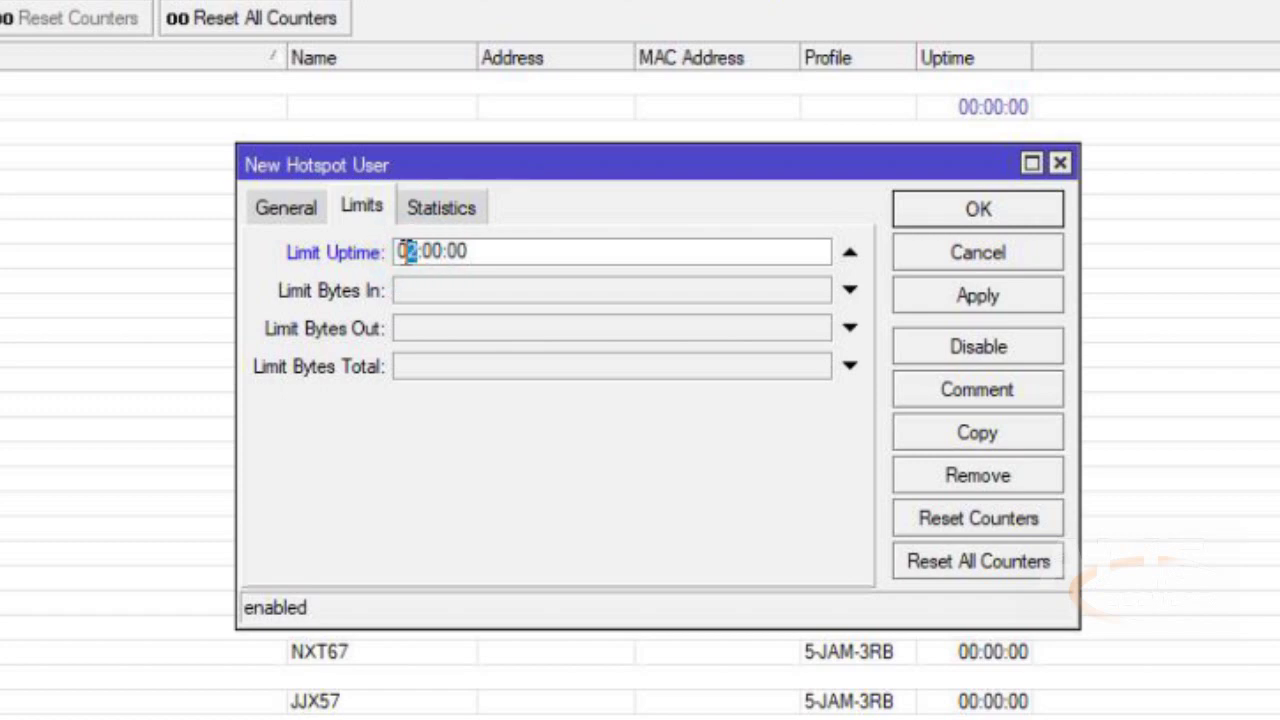
Change the new hotspot user's Limit Uptime to 24:00:00
{"action": "type", "text": "24"}
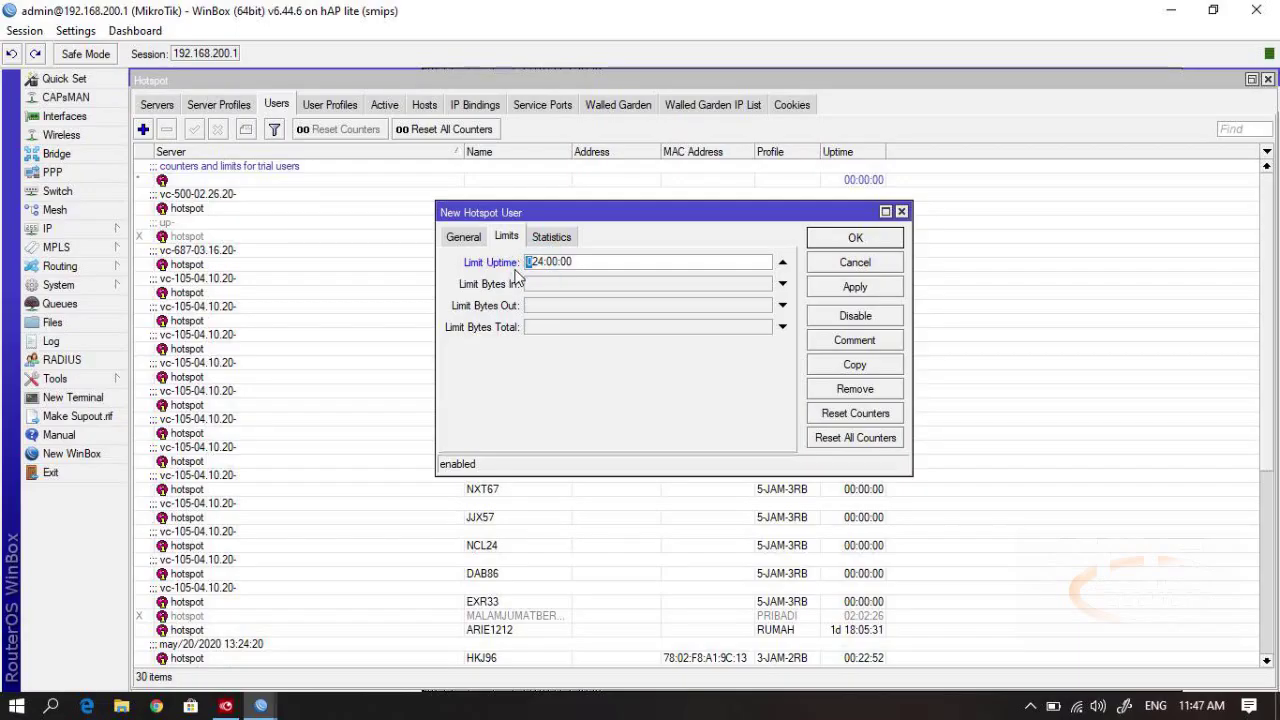
{"action": "left_click", "coordinate": [406, 252]}
{"action": "key", "text": "BackSpace"}
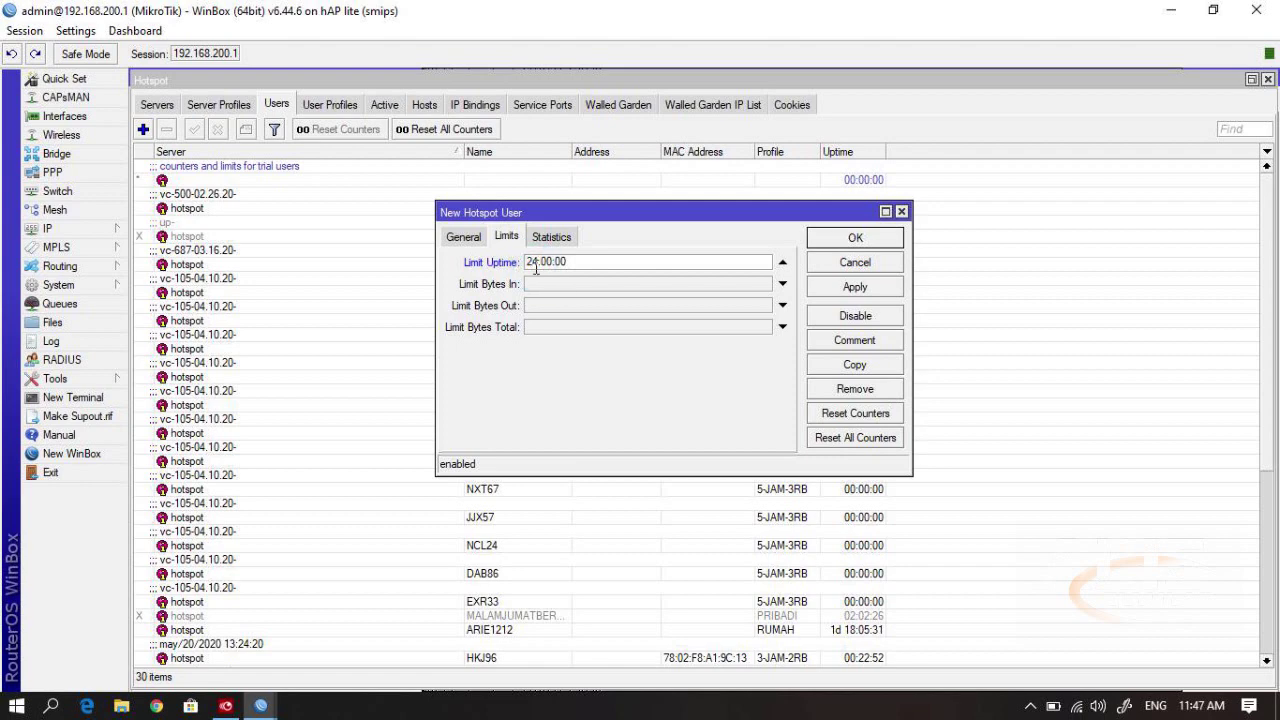
Set the new hotspot user's Limit Uptime to 02:00:00
{"action": "left_click_drag", "start_coordinate": [538, 262], "coordinate": [526, 262]}
{"action": "type", "text": "02"}
{"action": "left_click", "coordinate": [556, 264]}
{"action": "double_click", "coordinate": [536, 261]}
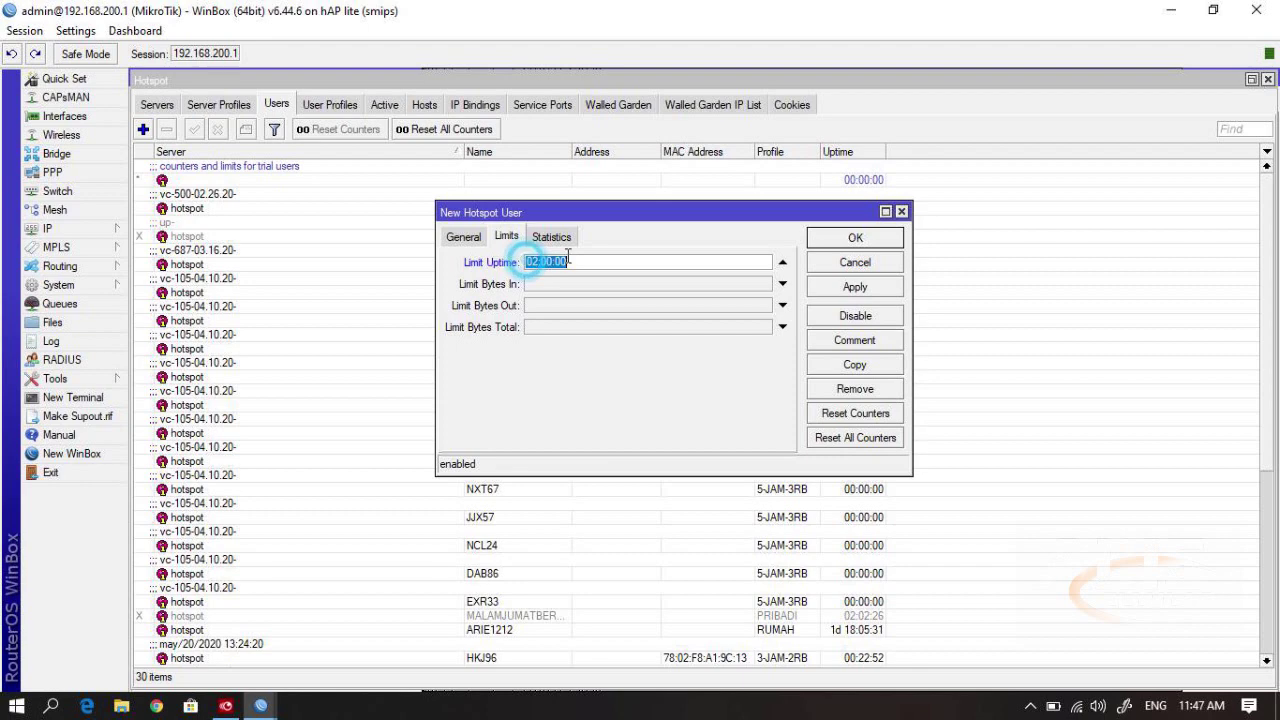
{"action": "left_click", "coordinate": [570, 327]}
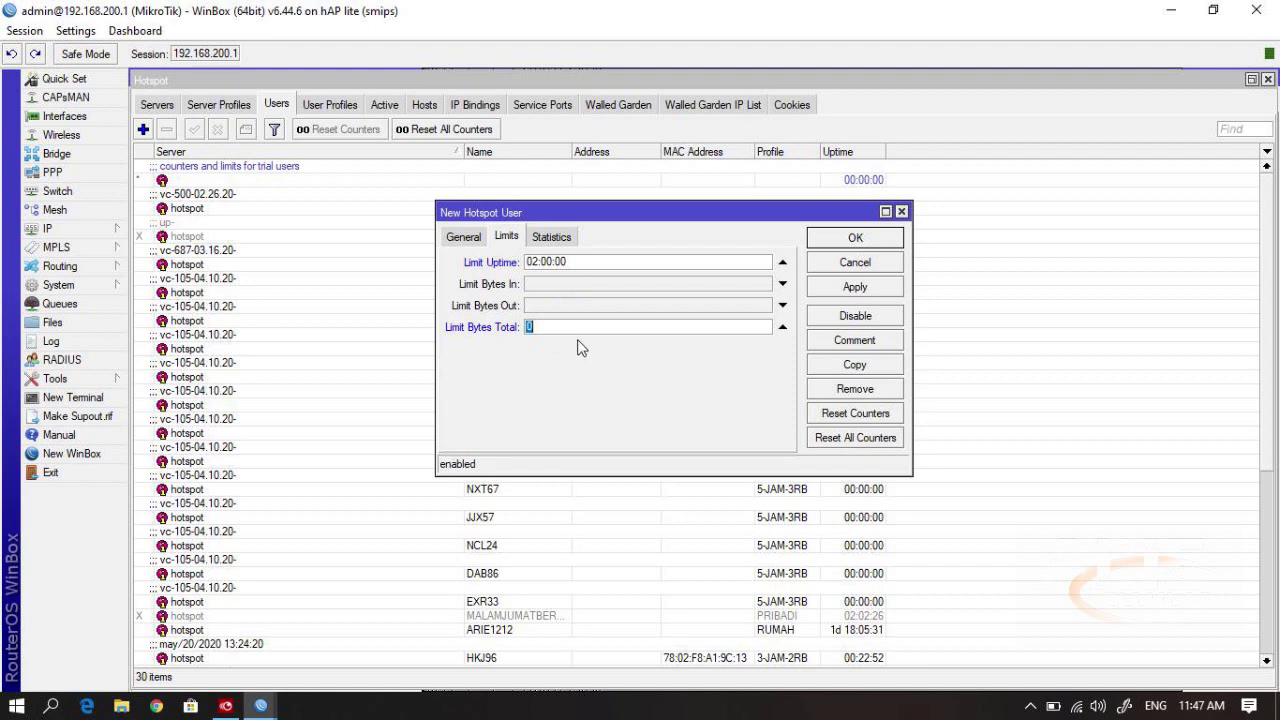
{"action": "type", "text": "1000000000"}
{"action": "double_click", "coordinate": [580, 326]}
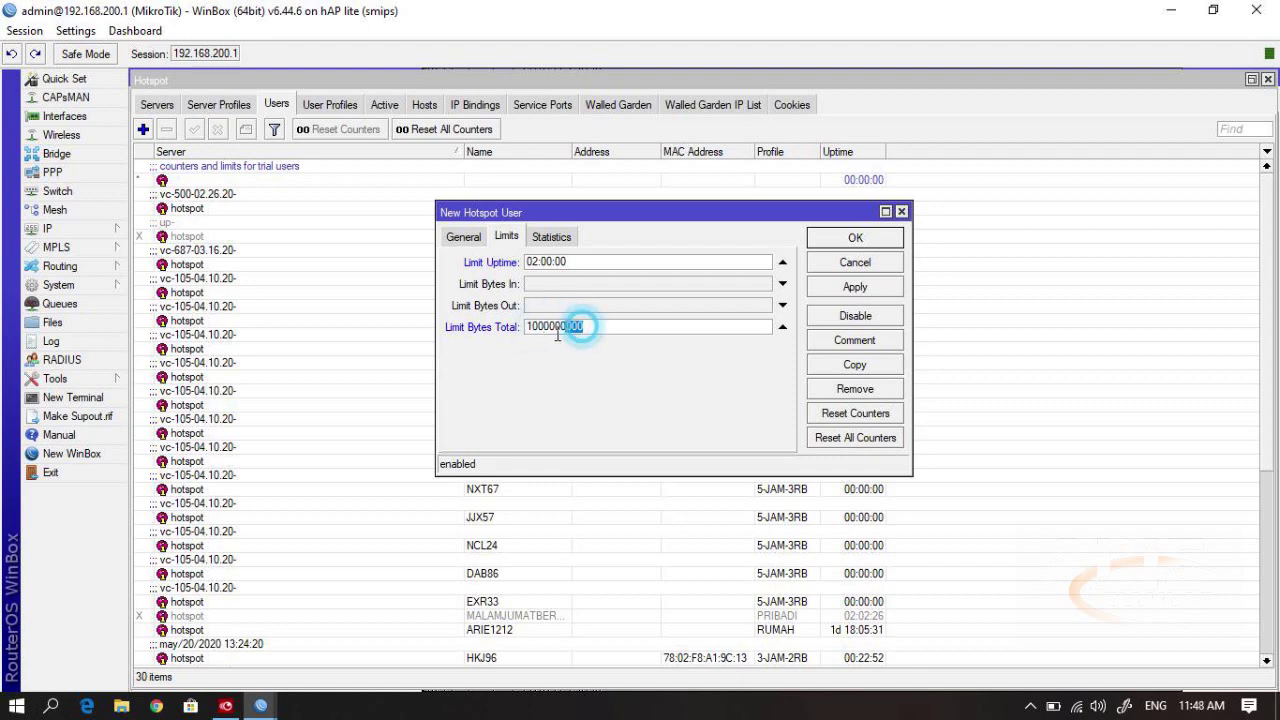
{"action": "left_click_drag", "start_coordinate": [530, 327], "coordinate": [374, 364]}
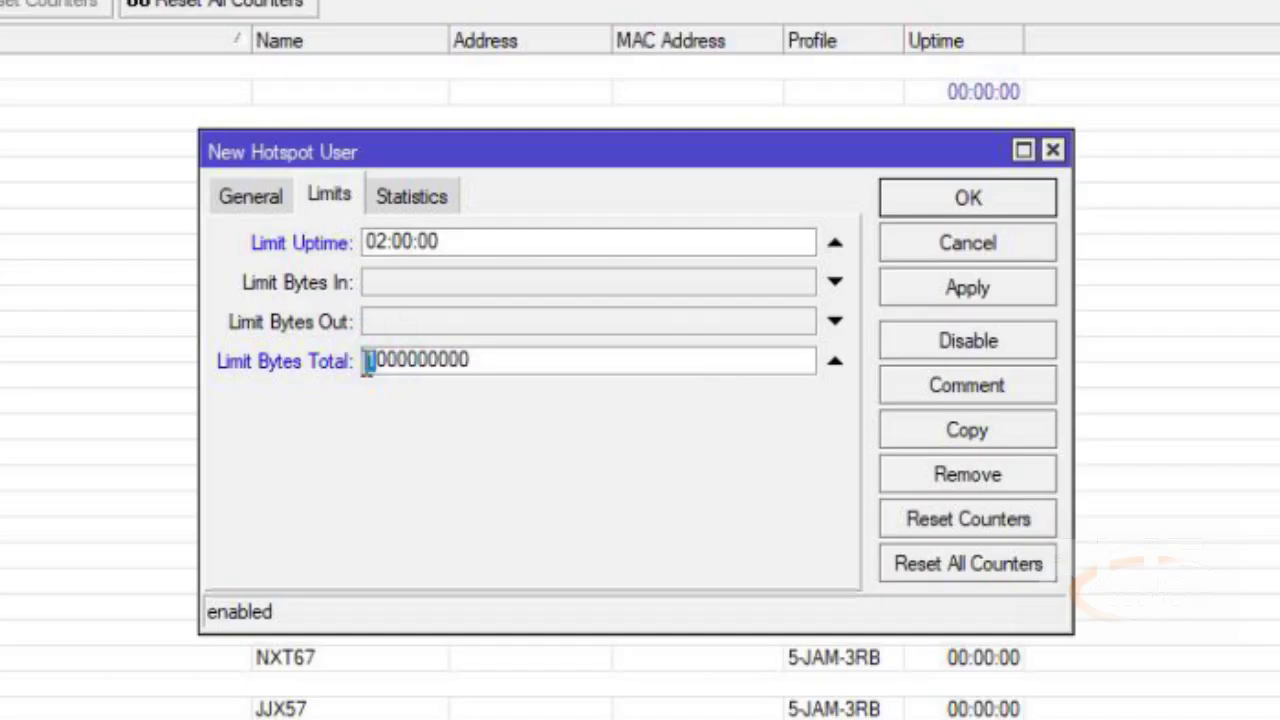
{"action": "type", "text": "2"}
{"action": "left_click", "coordinate": [376, 362]}
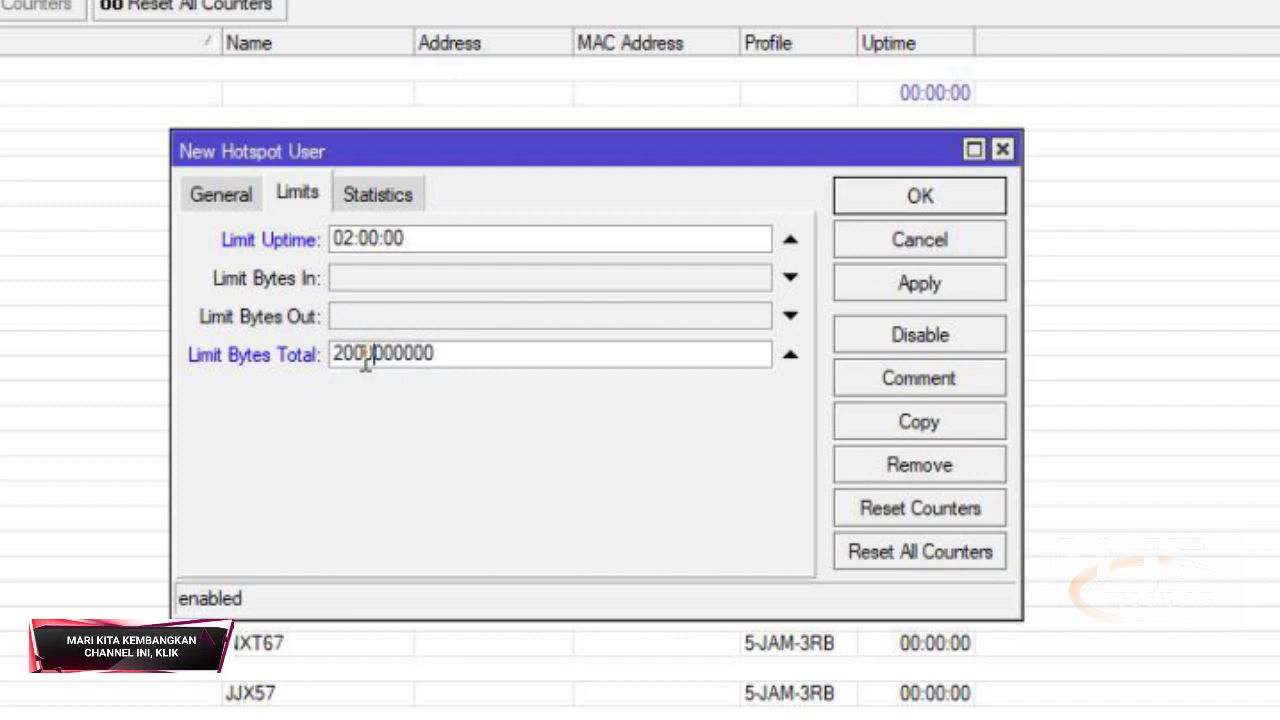
{"action": "type", "text": "3"}
{"action": "left_click", "coordinate": [417, 354]}
{"action": "double_click", "coordinate": [488, 354]}
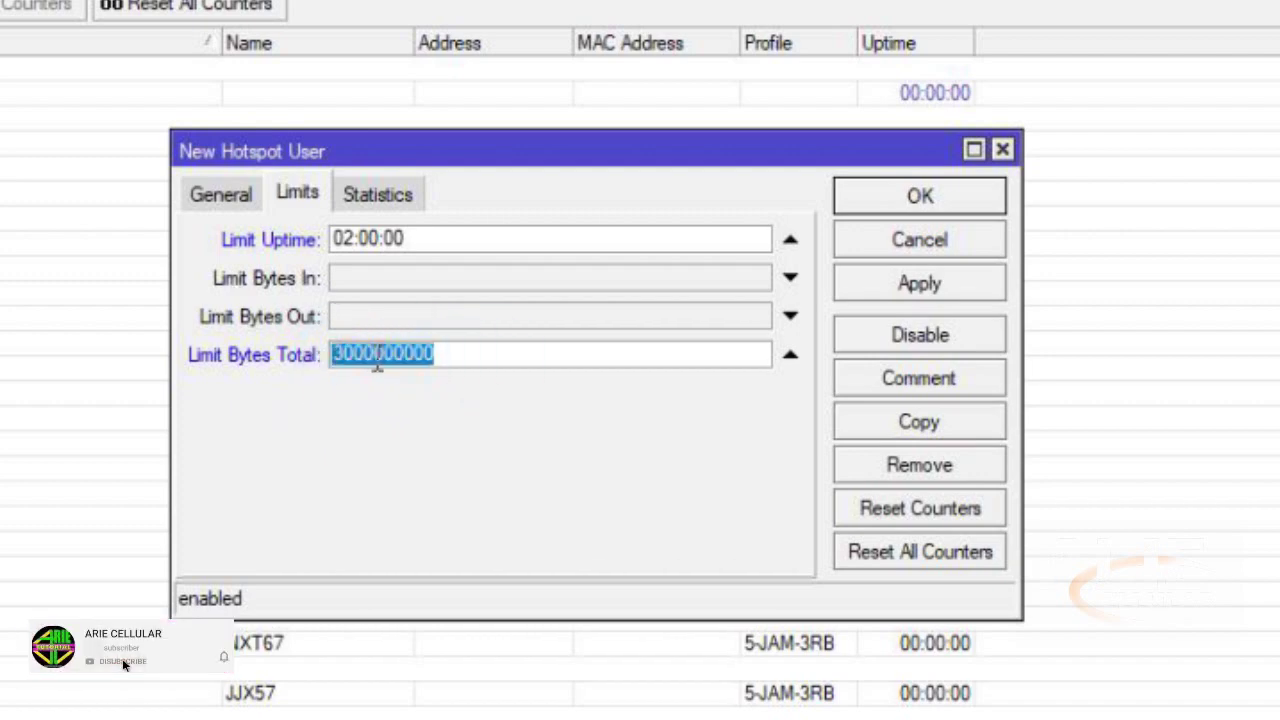
{"action": "left_click", "coordinate": [450, 367]}
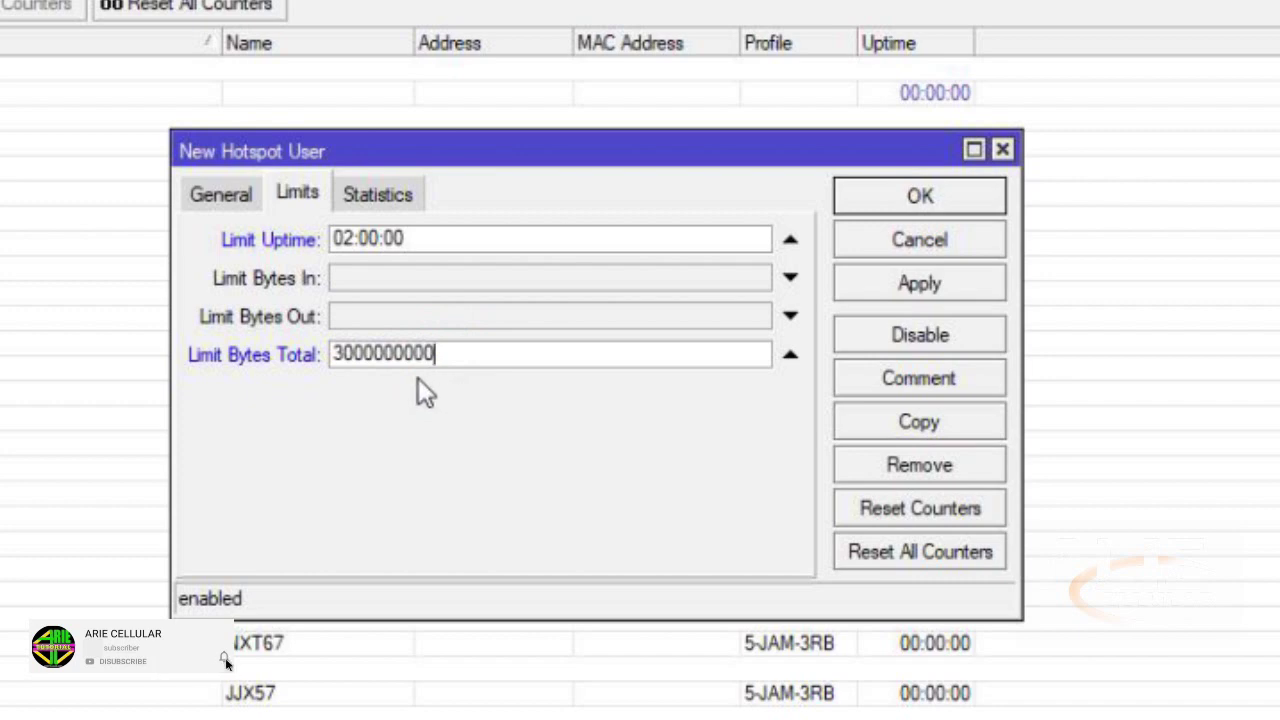
Review the new hotspot user's general settings, statistics, uptime limit and total byte limit
{"action": "left_click", "coordinate": [372, 198]}
{"action": "left_click", "coordinate": [297, 197]}
{"action": "left_click", "coordinate": [242, 199]}
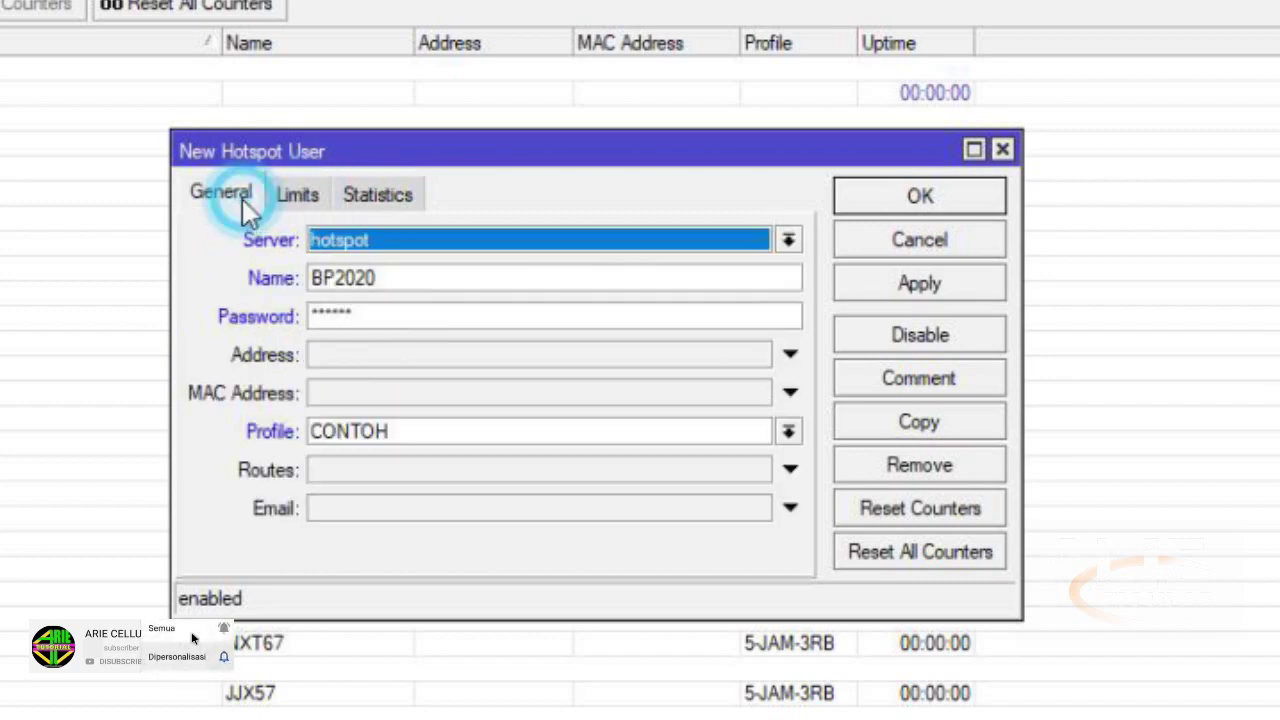
{"action": "left_click", "coordinate": [294, 196]}
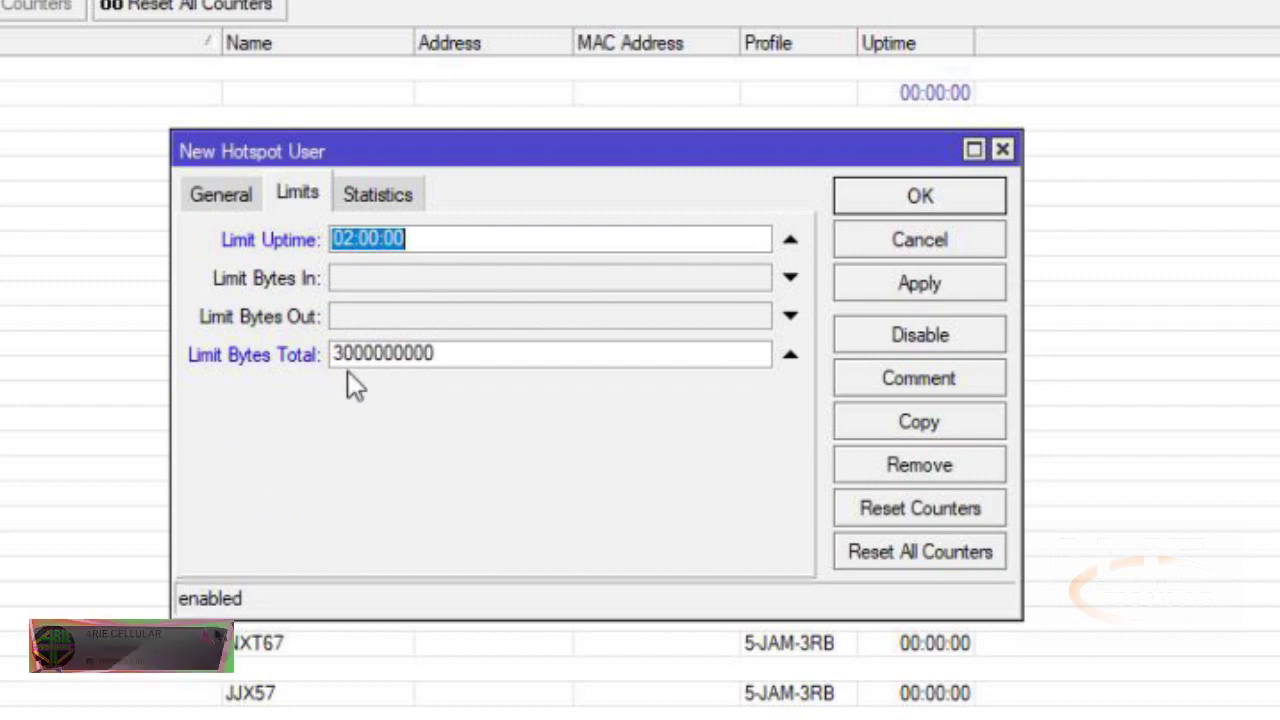
{"action": "left_click", "coordinate": [351, 238]}
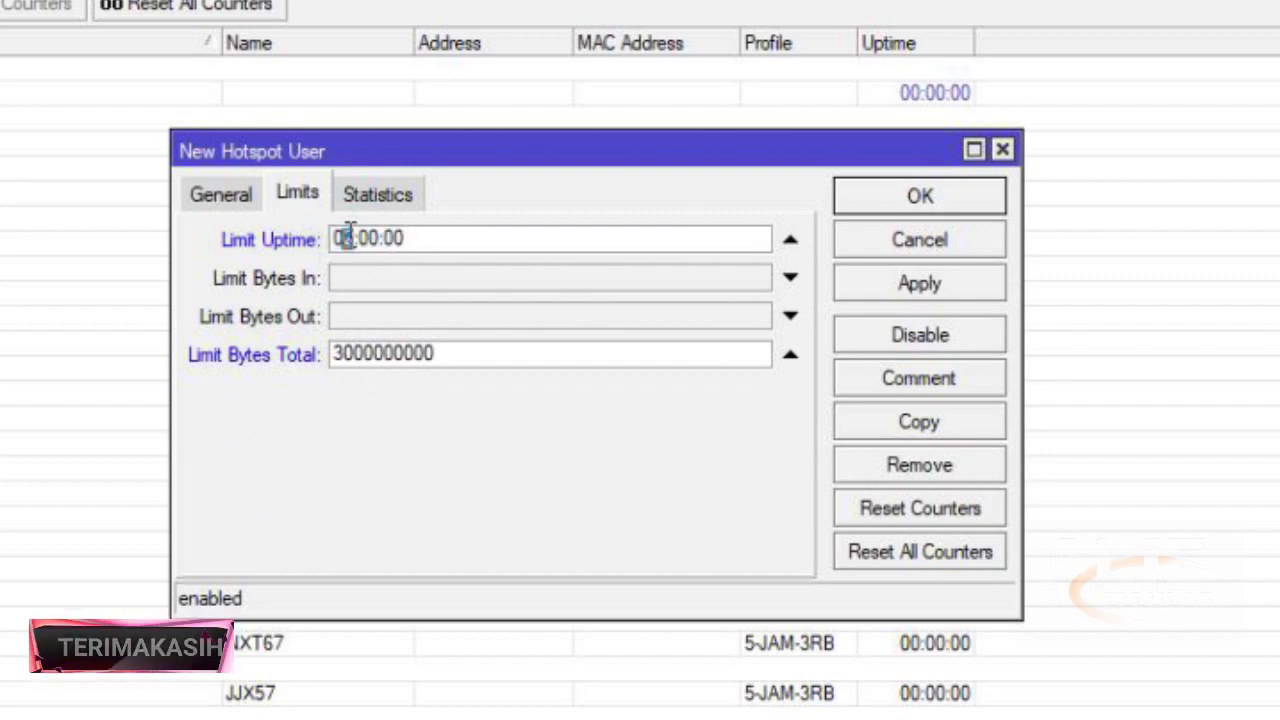
{"action": "left_click_drag", "start_coordinate": [425, 354], "coordinate": [307, 400]}
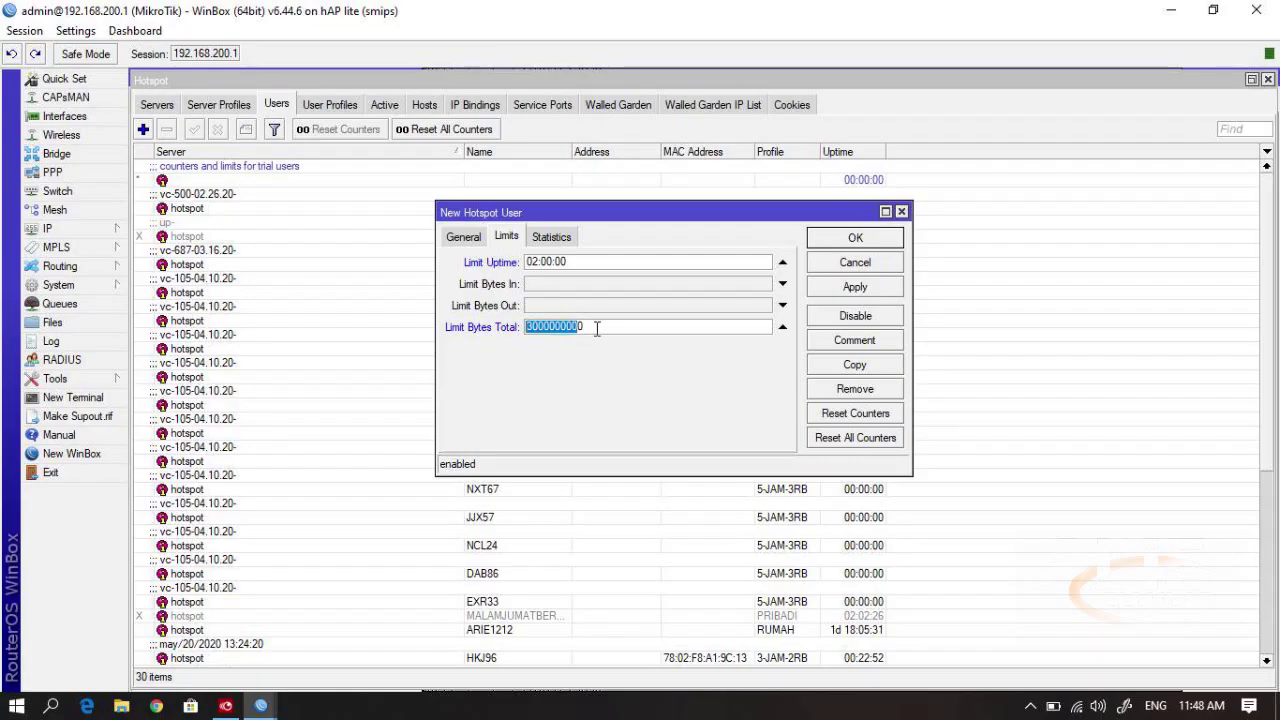
Apply the new hotspot user BP2020, check its general settings and limits, and close its dialog with the settings saved
{"action": "left_click", "coordinate": [855, 288]}
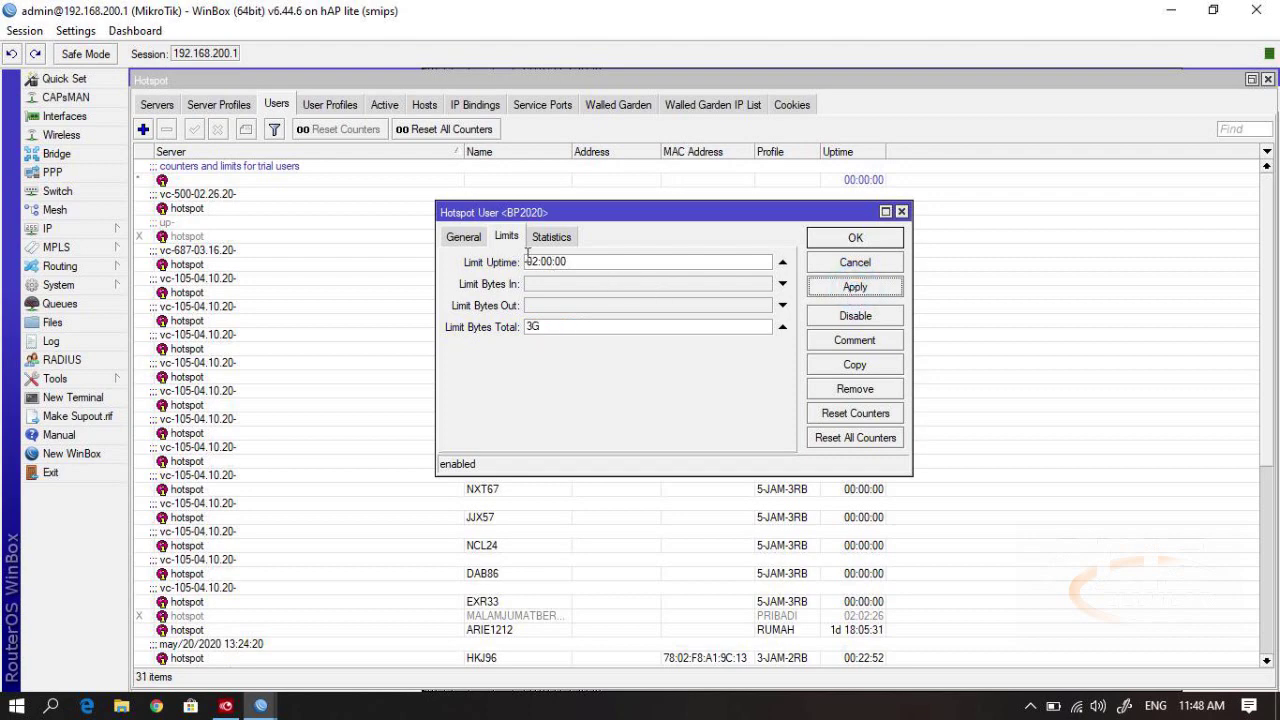
{"action": "left_click", "coordinate": [473, 242]}
{"action": "left_click", "coordinate": [506, 237]}
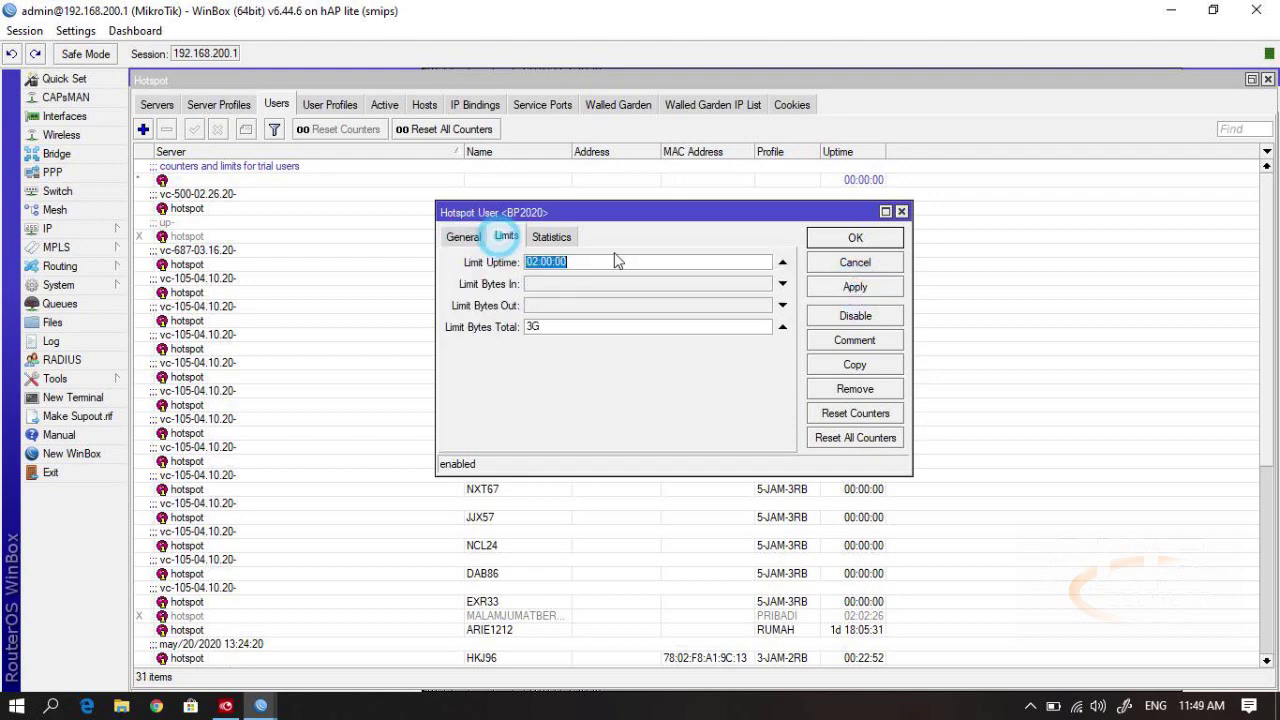
{"action": "left_click", "coordinate": [853, 238]}
Find the BP2020 entry in the hotspot users list and select it
{"action": "scroll", "coordinate": [731, 434], "scroll_direction": "down", "scroll_amount": 4}
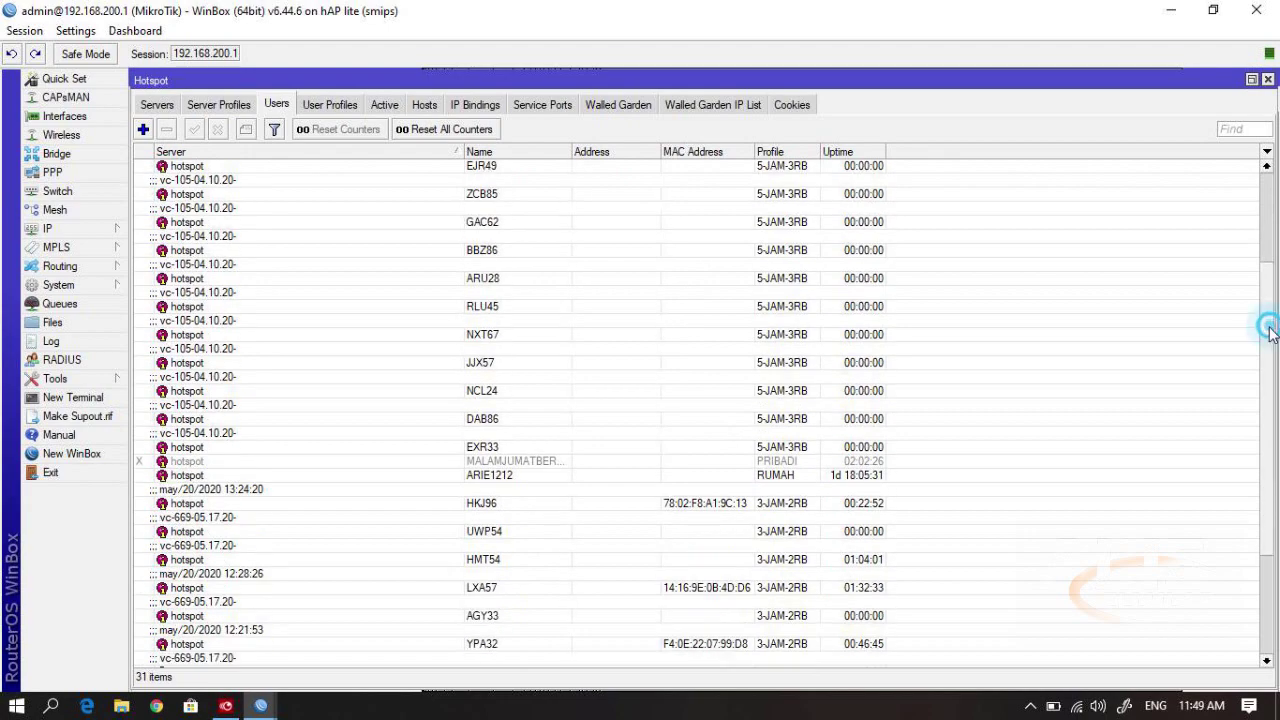
{"action": "scroll", "coordinate": [1180, 512], "scroll_direction": "down", "scroll_amount": 4}
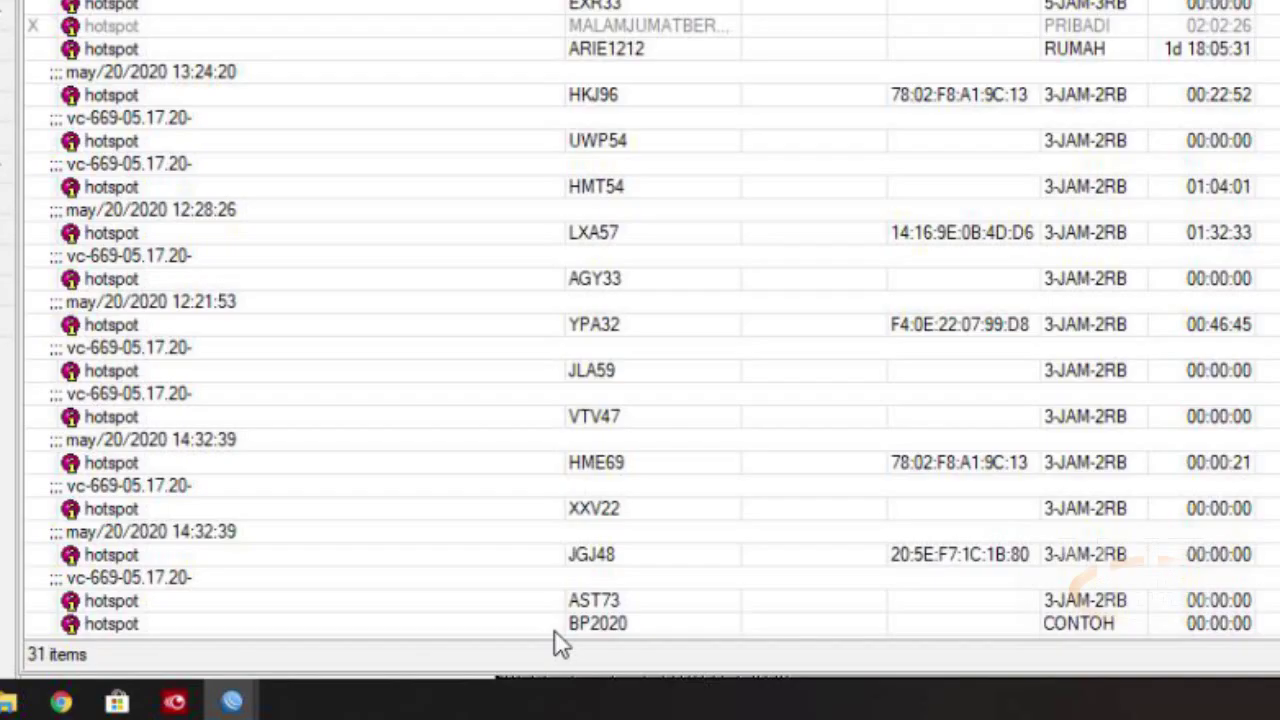
{"action": "left_click", "coordinate": [572, 625]}
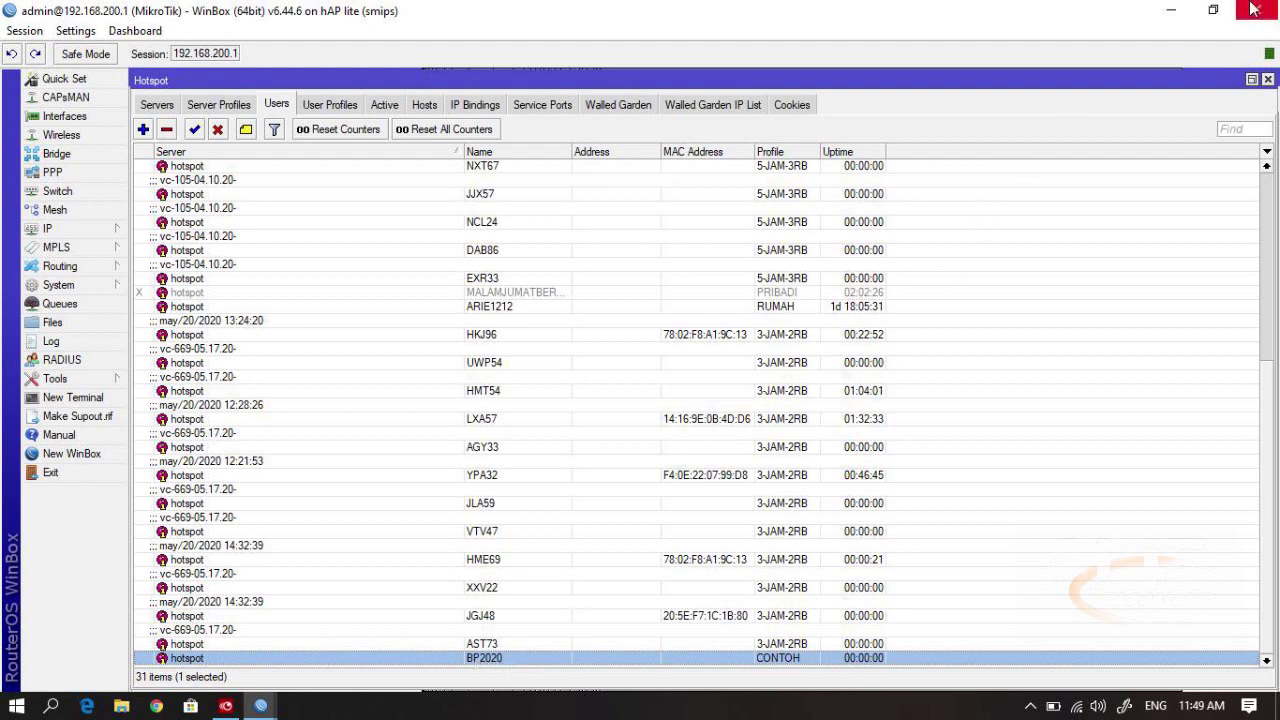
Reduce the router session window from full screen and minimize the open WinBox windows to reveal the desktop
{"action": "left_click", "coordinate": [1216, 14]}
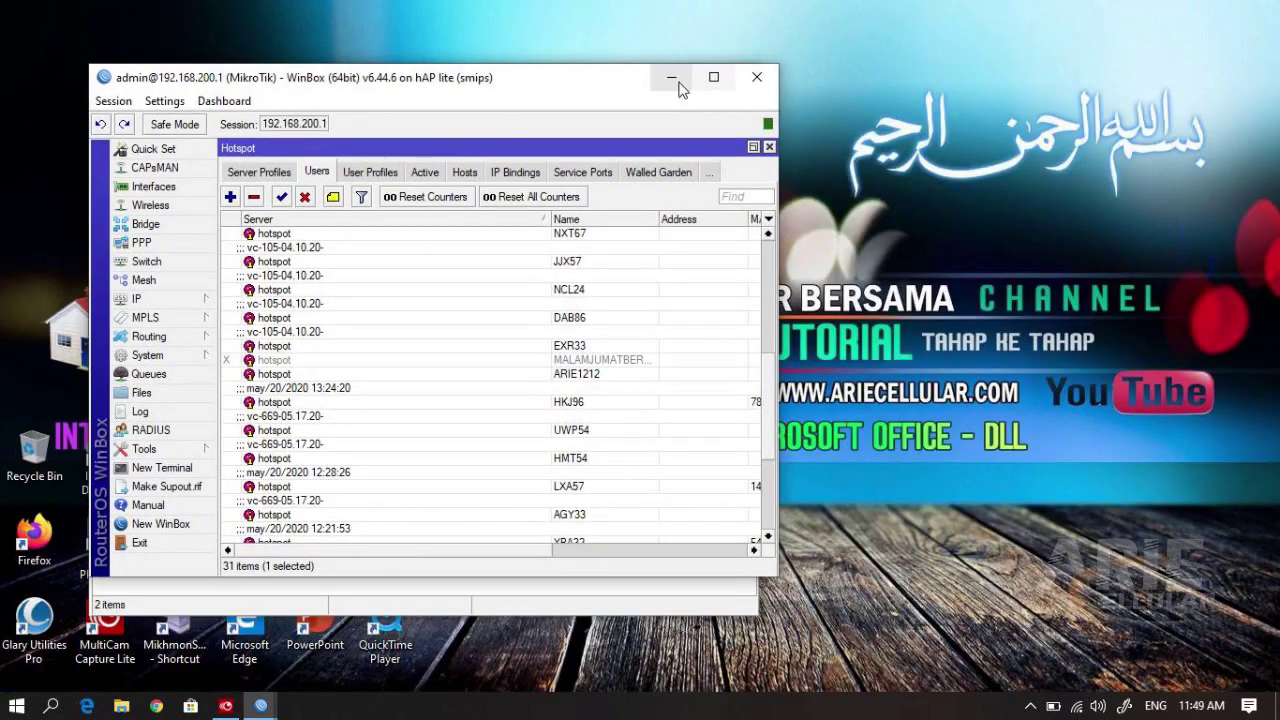
{"action": "left_click", "coordinate": [666, 78]}
{"action": "left_click", "coordinate": [737, 77]}
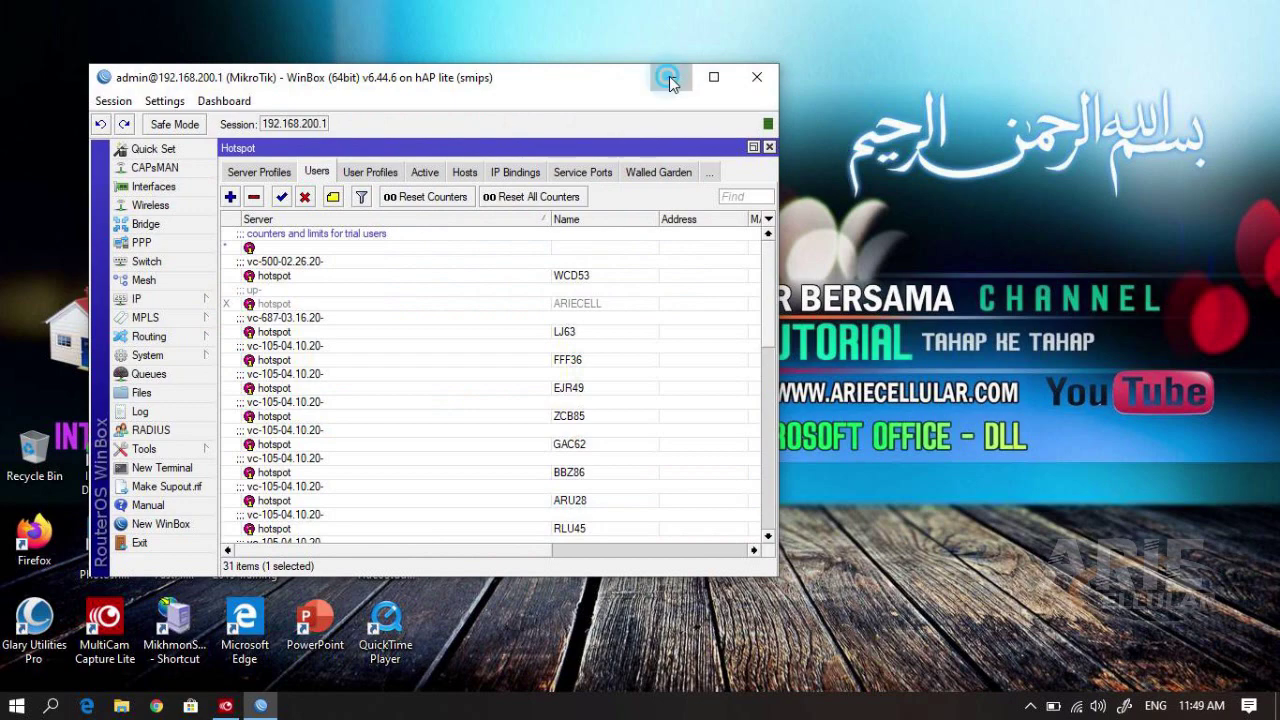
{"action": "left_click", "coordinate": [671, 77]}
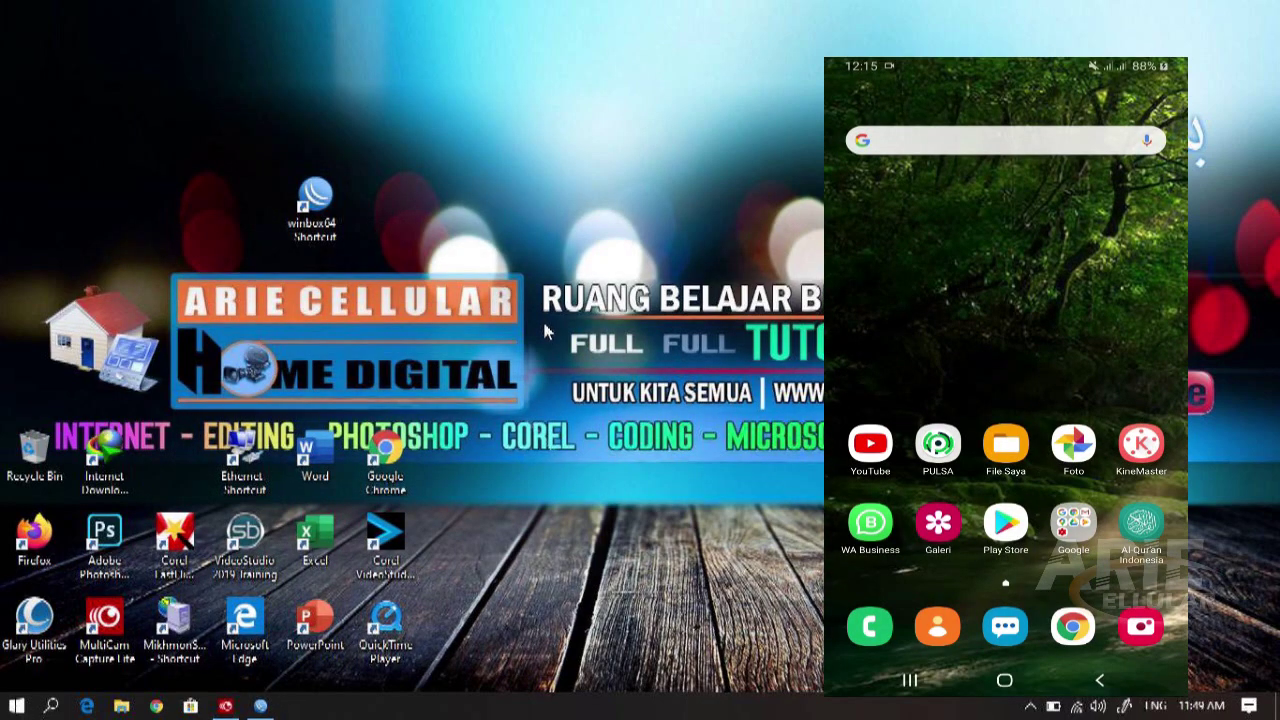